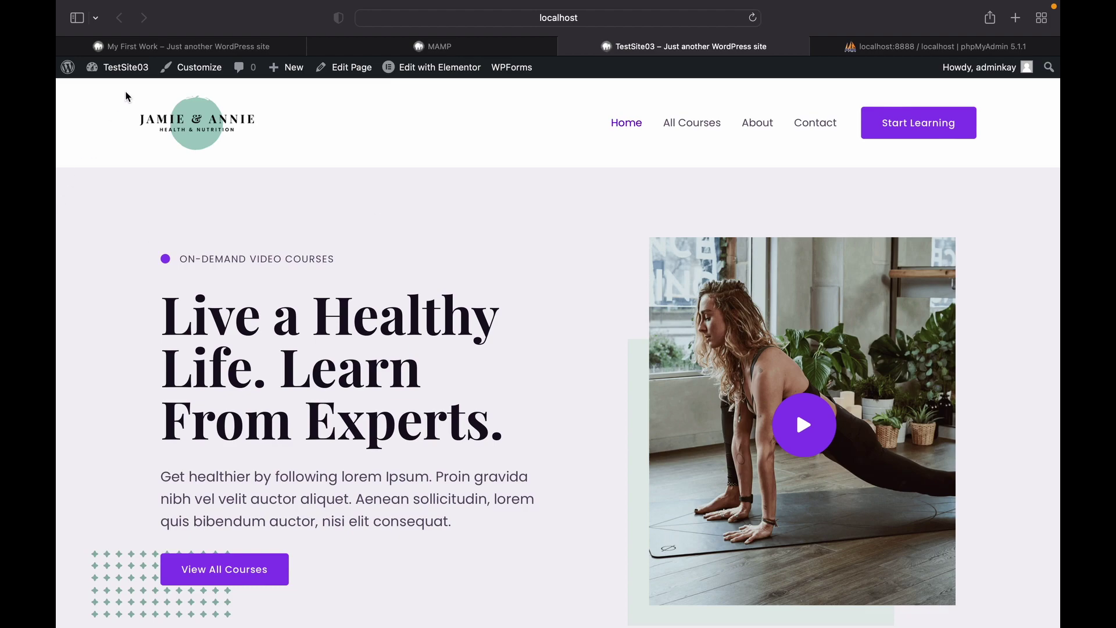
Search the plugin directory for 'element', then install and activate ElementsKit Lite
left_click(129, 73)
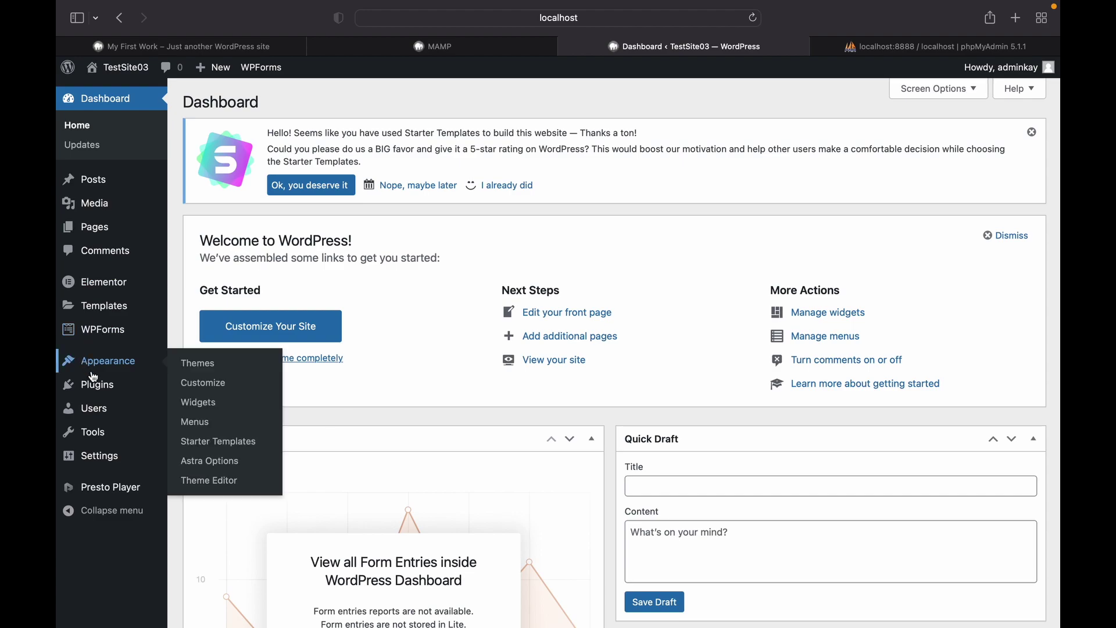
left_click(96, 390)
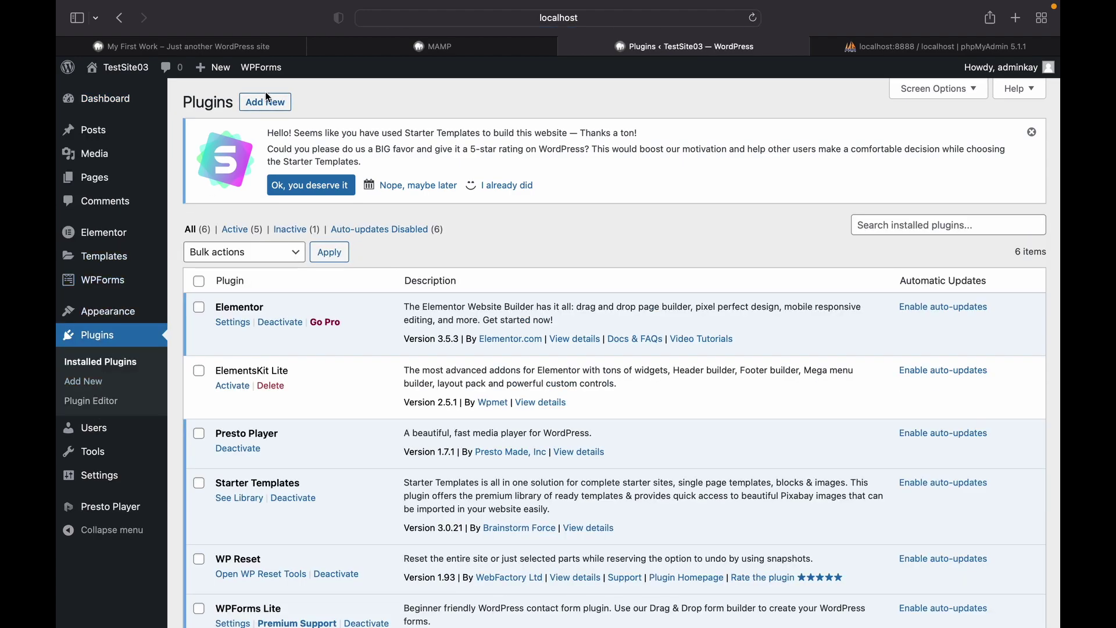
left_click(270, 105)
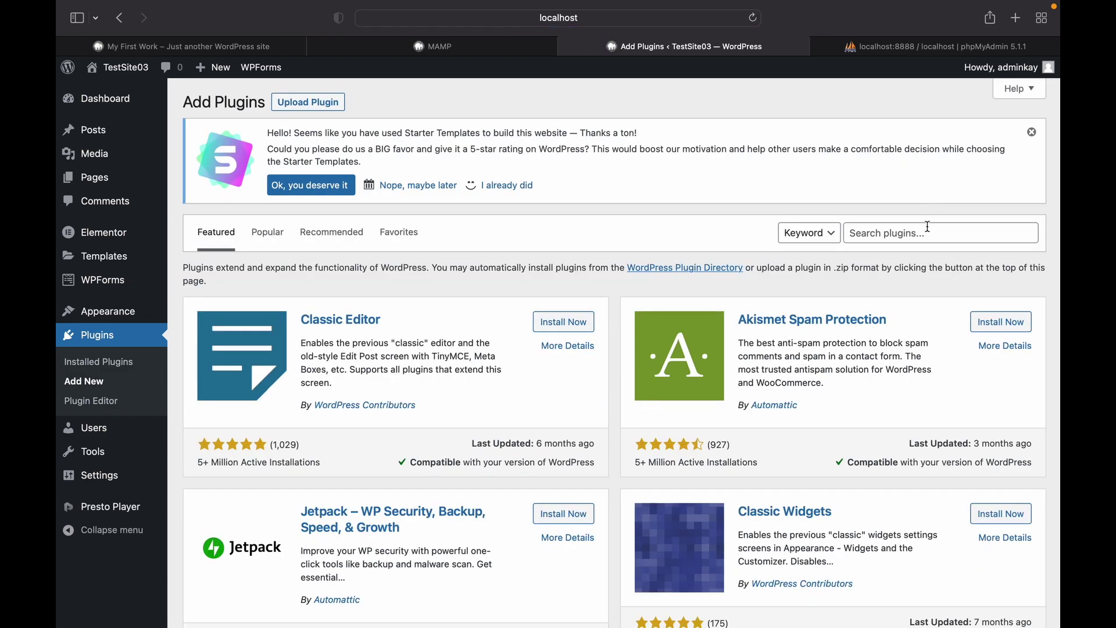
left_click(928, 226)
type("elementskit")
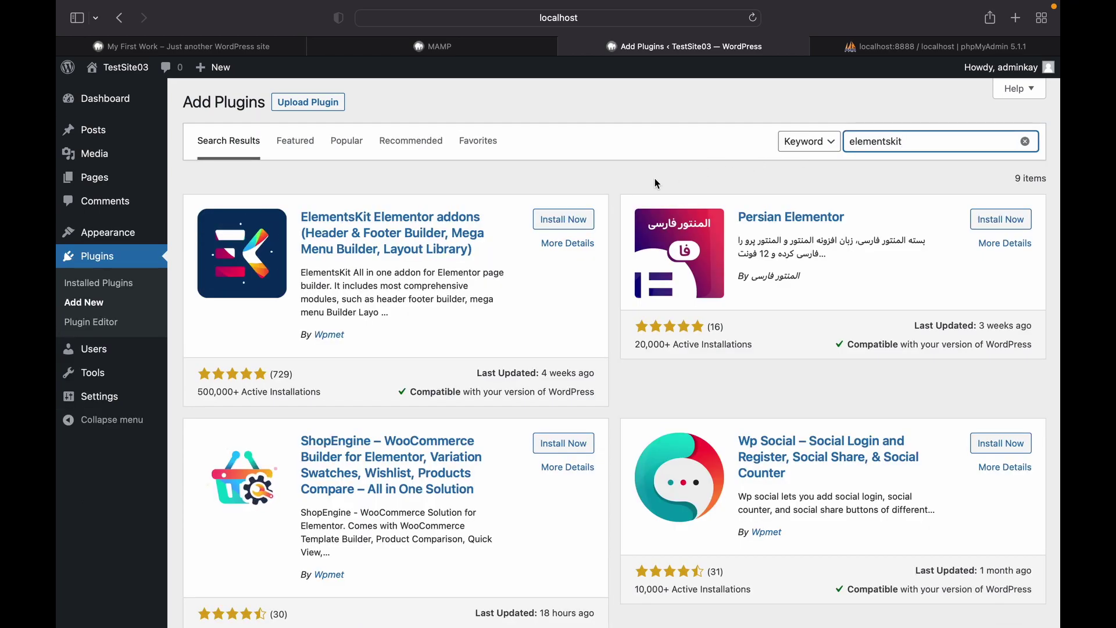
left_click(573, 227)
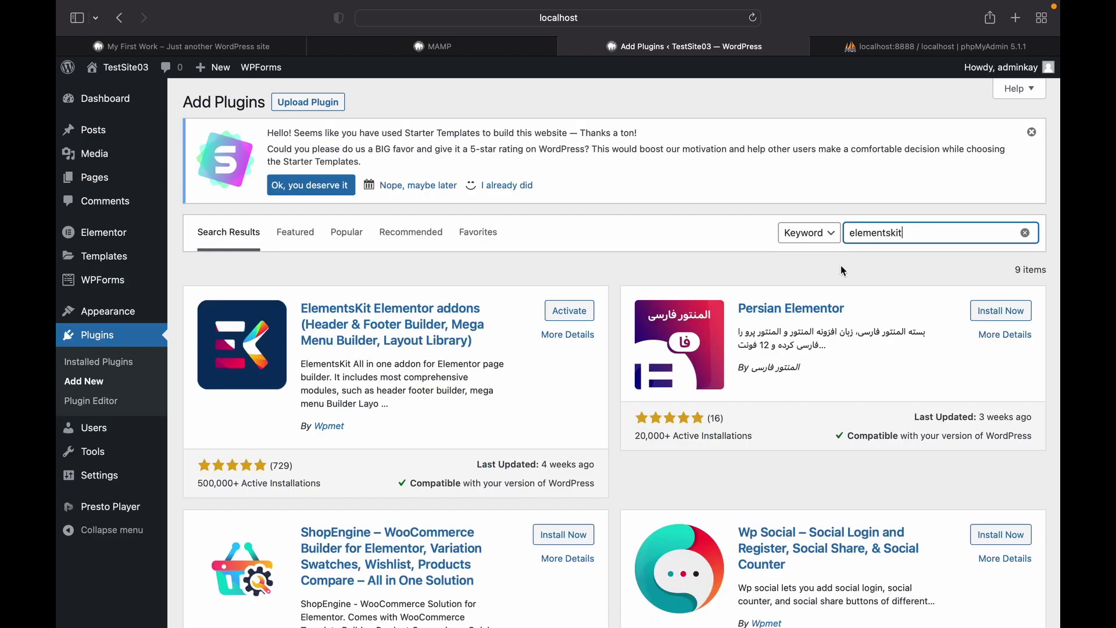
left_click(586, 313)
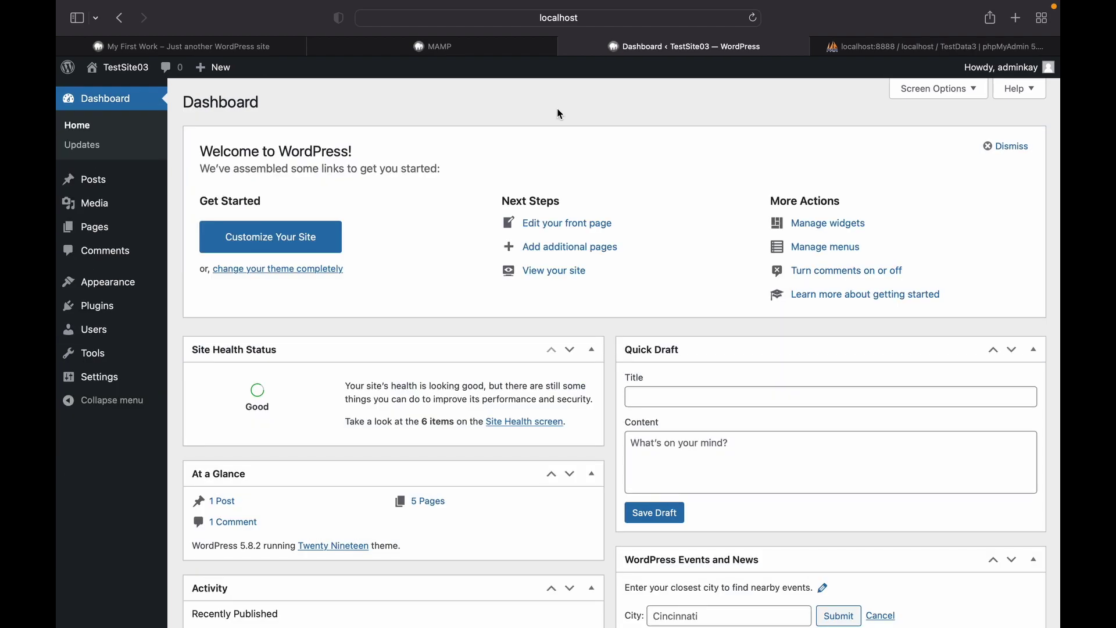
Search for 'Elemen', then install and activate the Elementor Website Builder plugin
mouse_move(96, 305)
left_click(129, 305)
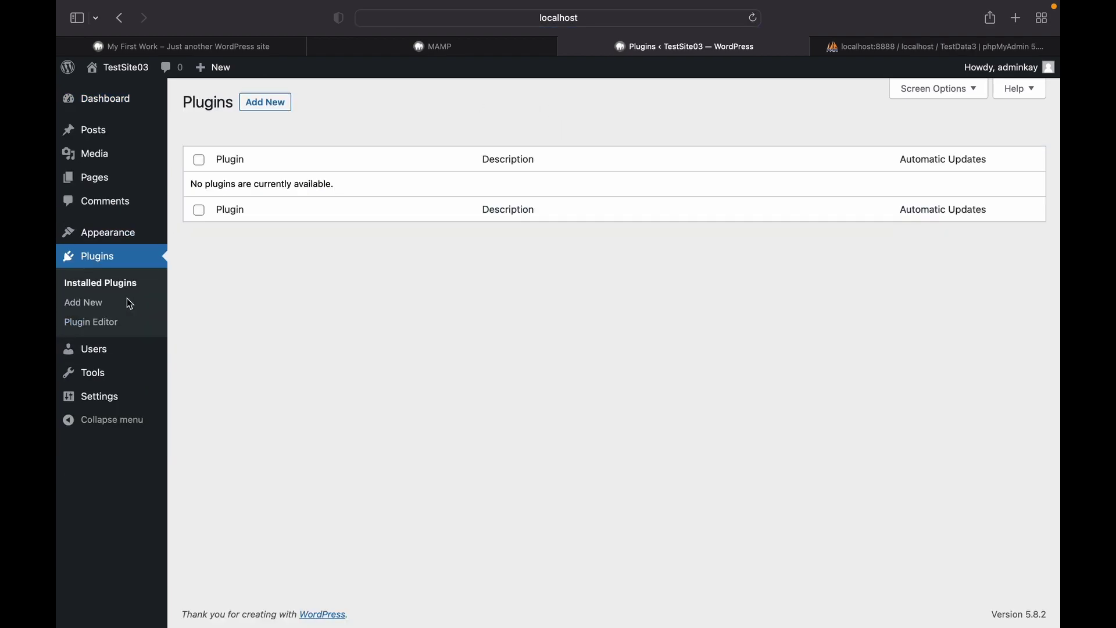
left_click(278, 106)
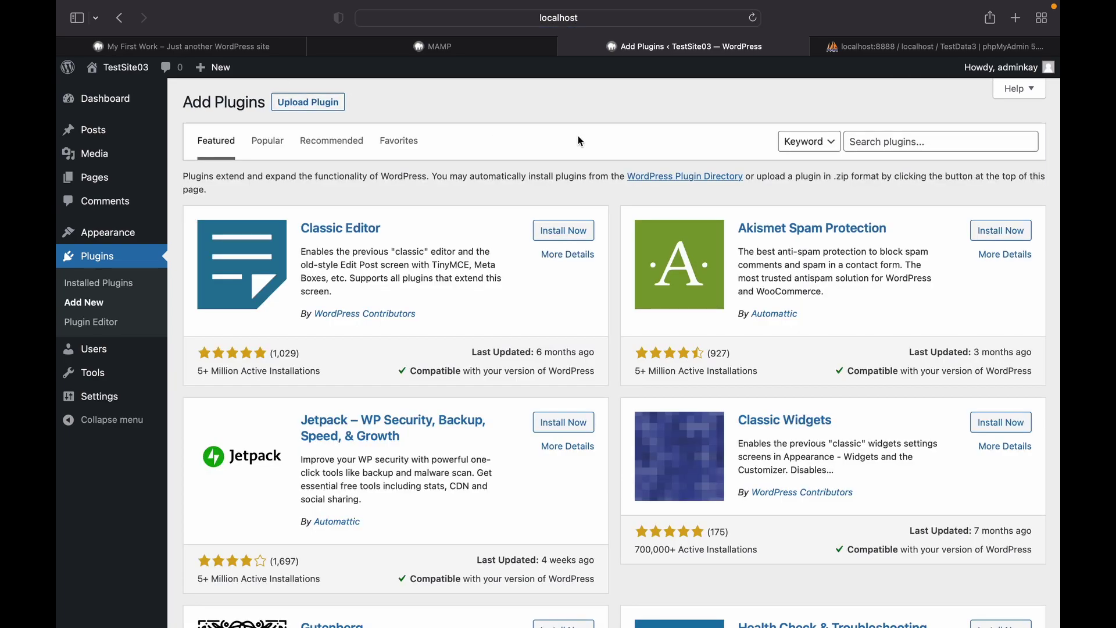
left_click(924, 140)
type("Elementor")
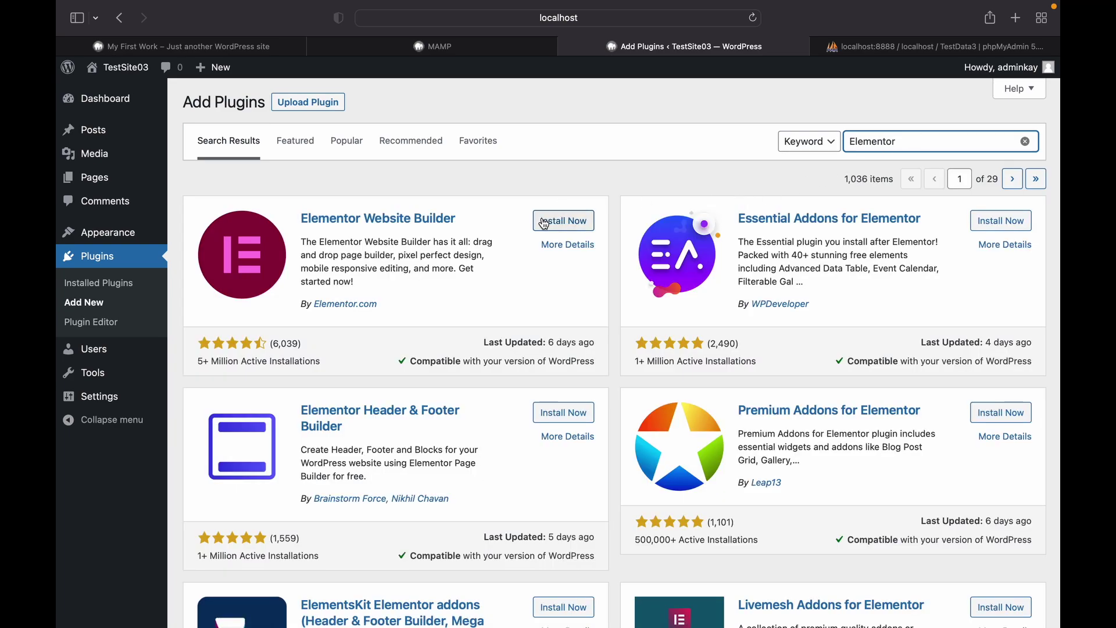
left_click(544, 222)
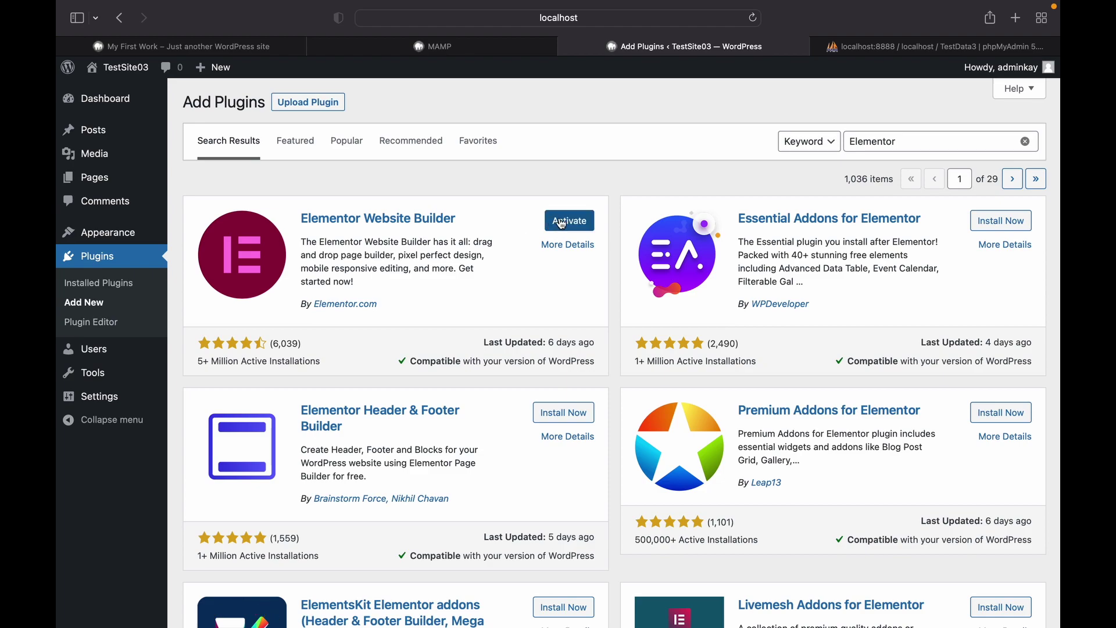
left_click(562, 223)
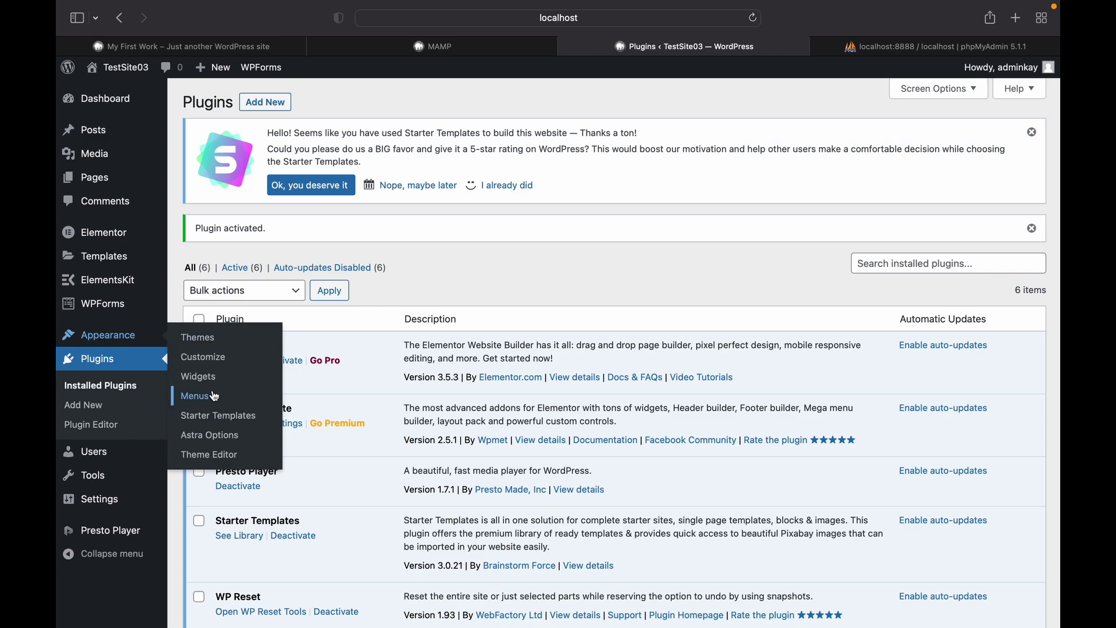
Create 'Main Menu' with Megamenu content enabled and assign it to Primary Menu
left_click(214, 396)
scroll(428, 349, "down", 3)
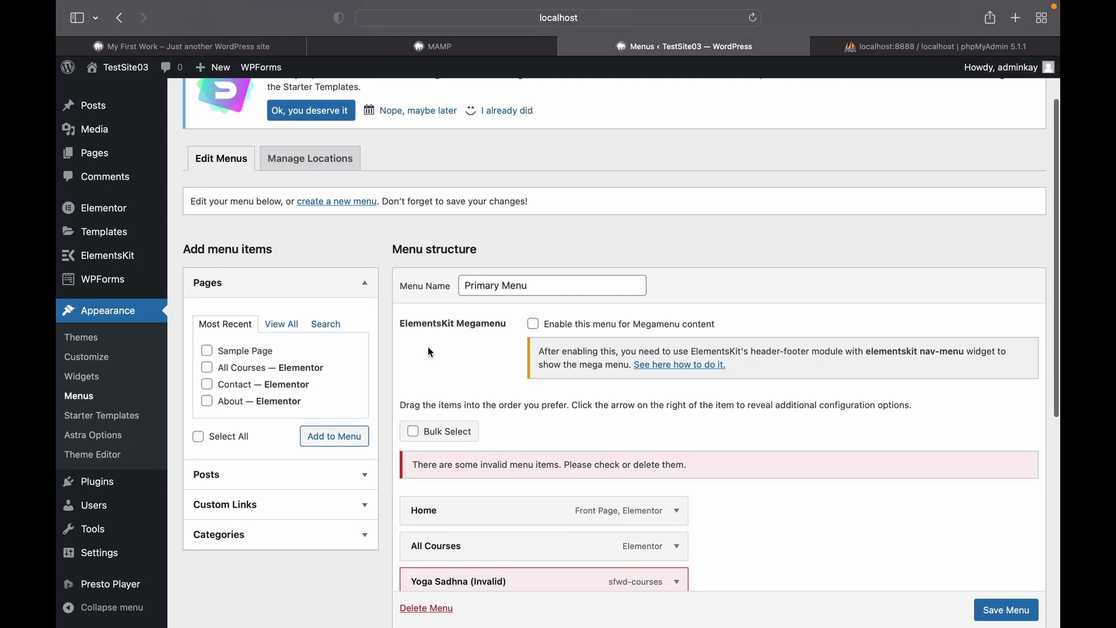
left_click(360, 172)
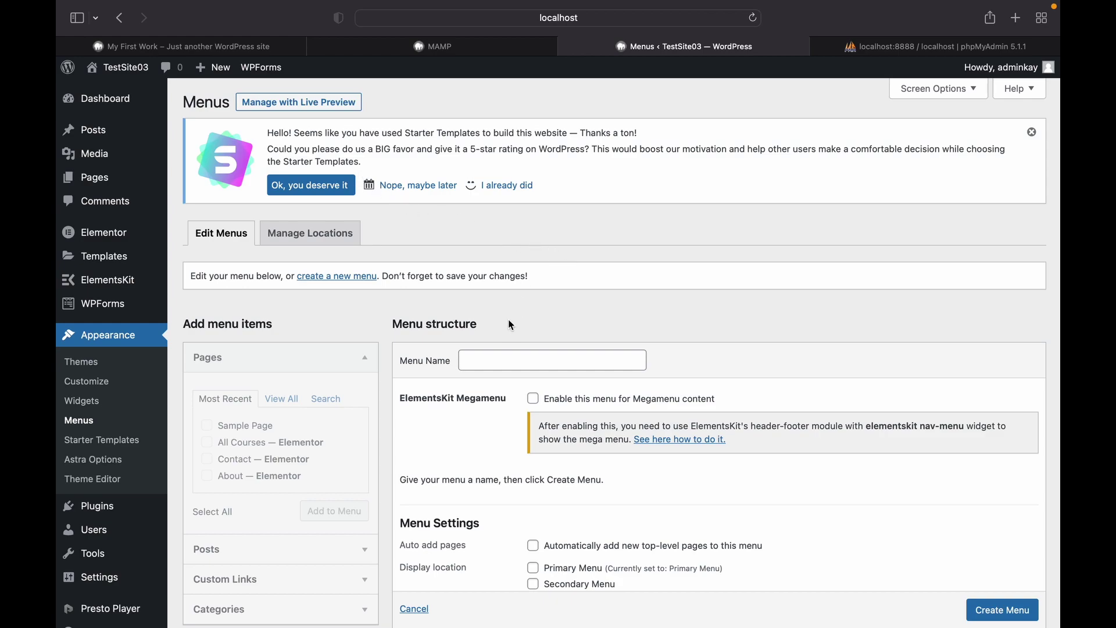
scroll(506, 327, "down", 2)
left_click(525, 291)
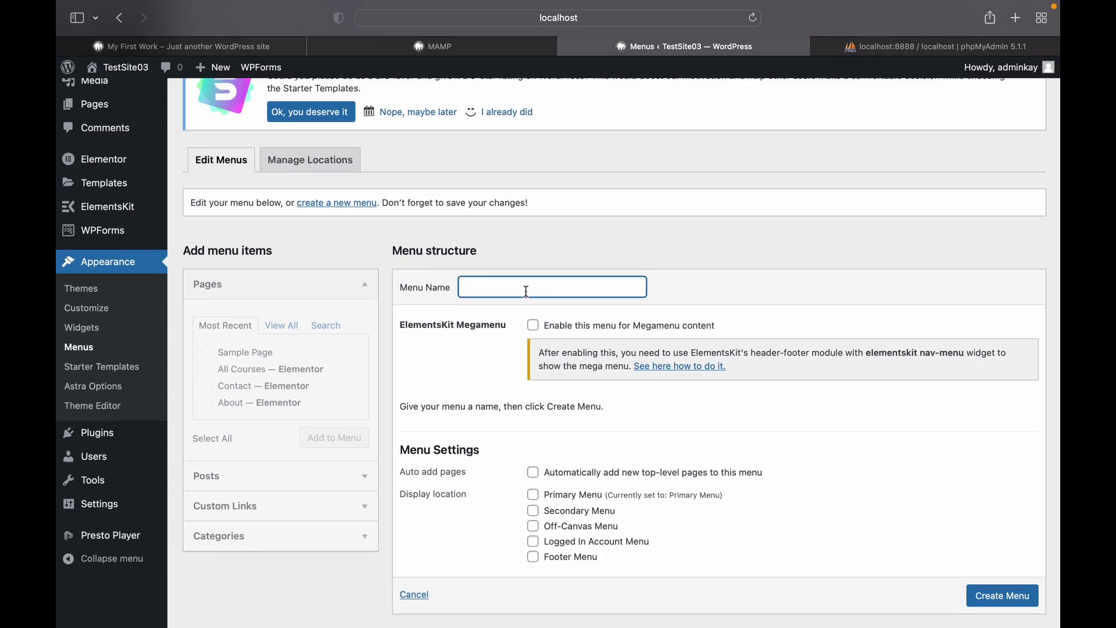
type("Main Menu")
left_click(535, 326)
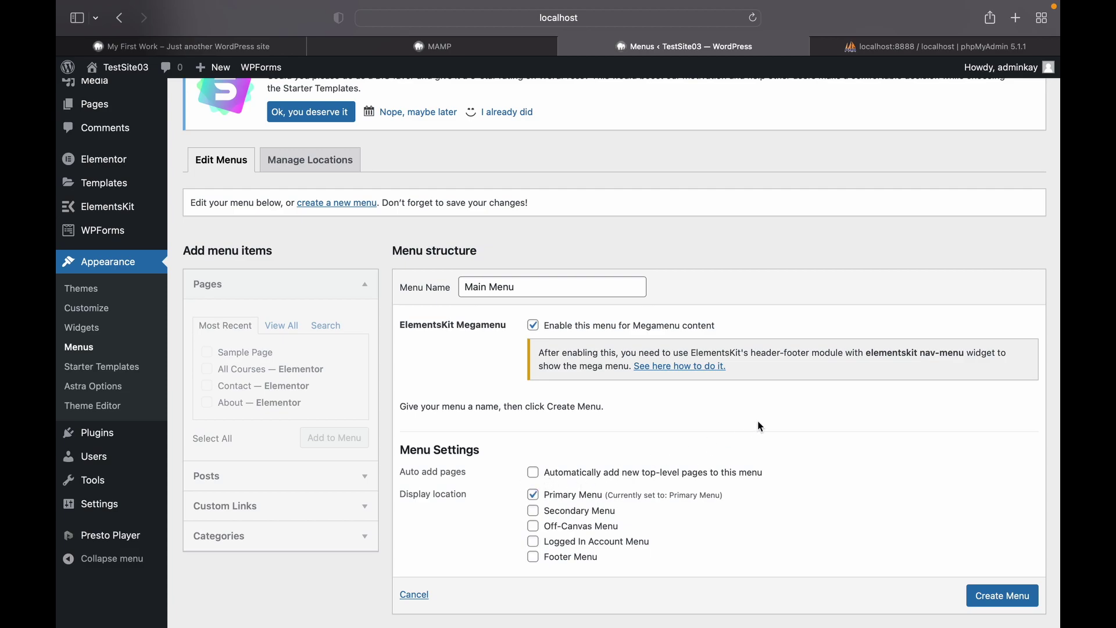
scroll(842, 430, "down", 2)
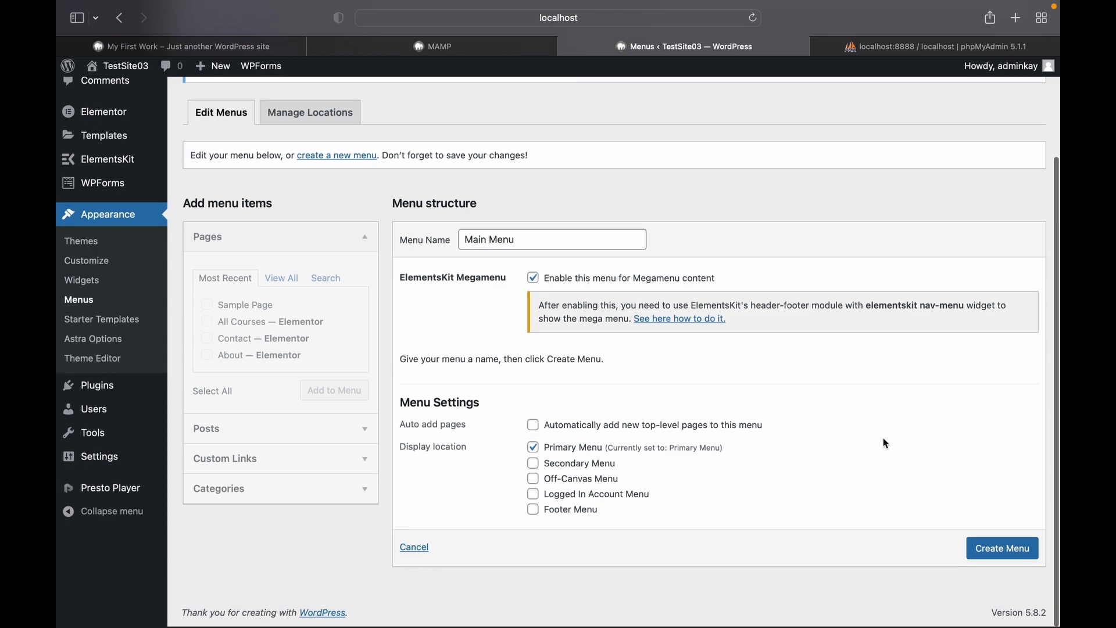
left_click(1008, 550)
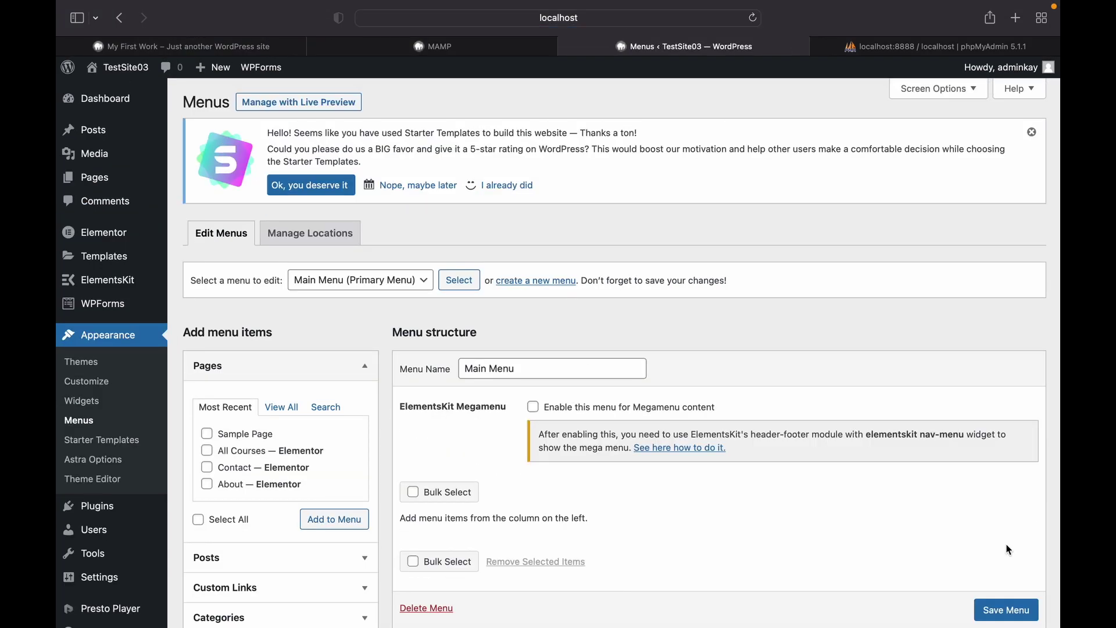
Add all pages to Main Menu and relabel the Sample Page item 'Home'
scroll(505, 458, "down", 3)
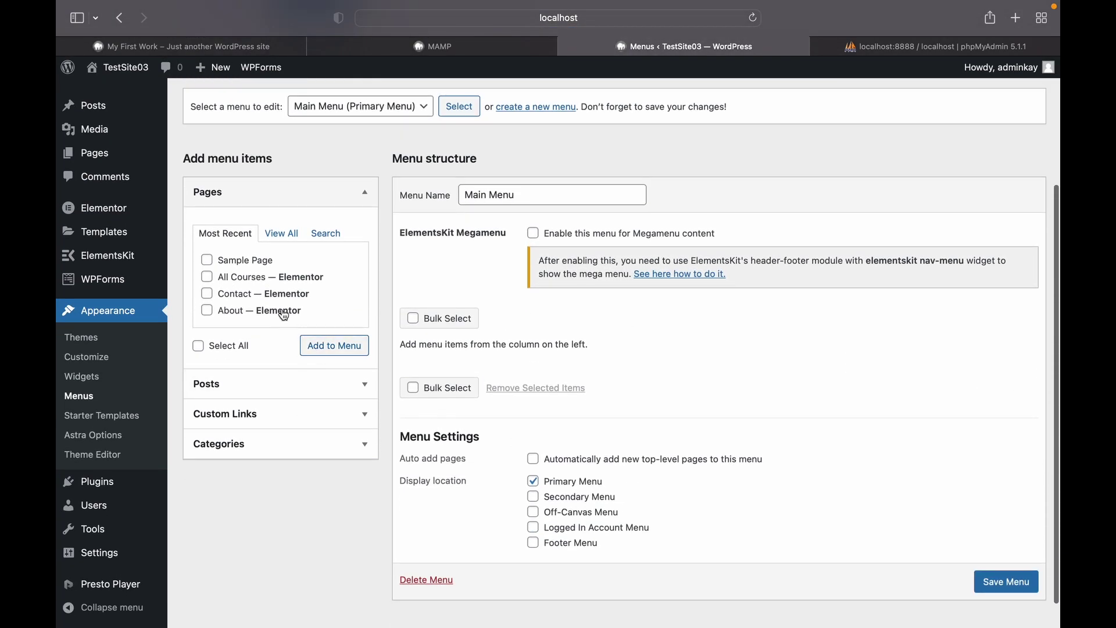
left_click(199, 347)
left_click(340, 347)
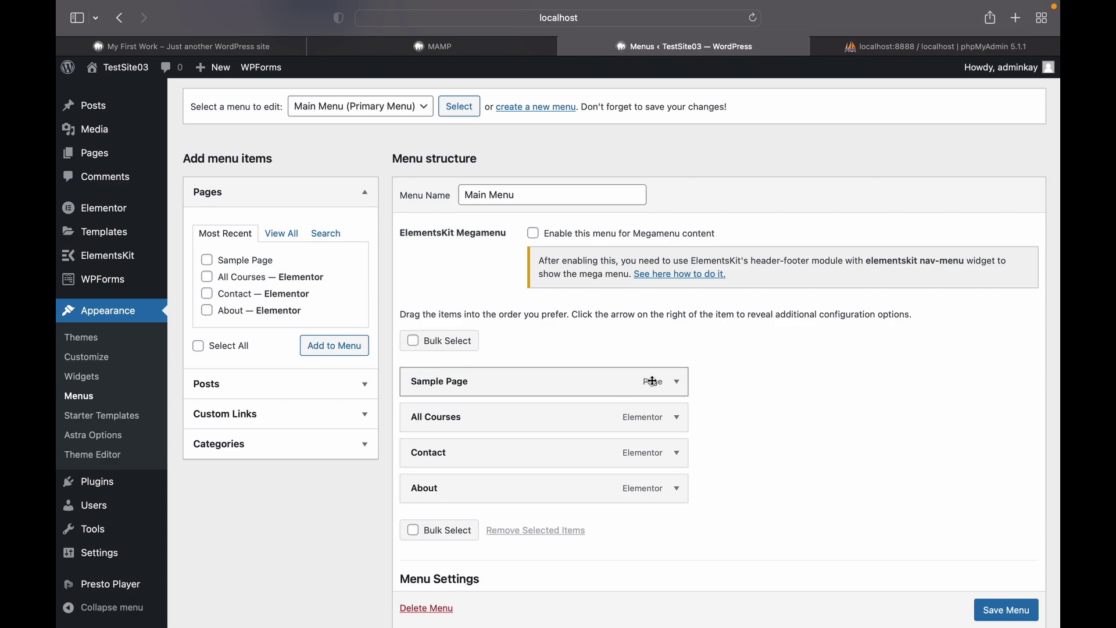
left_click(677, 383)
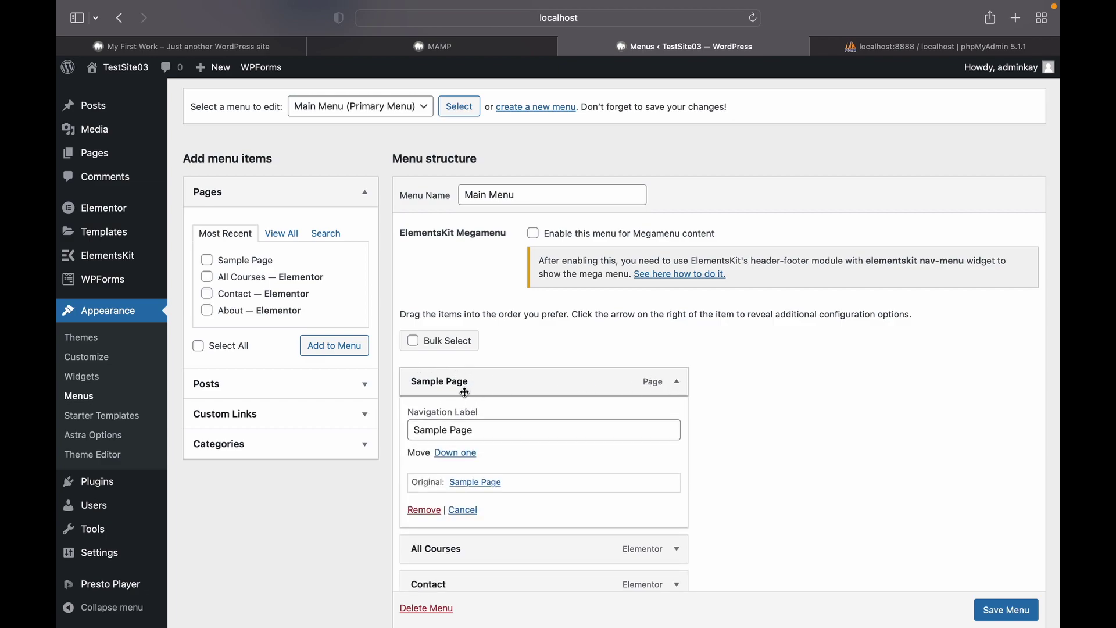
triple_click(450, 427)
type("H")
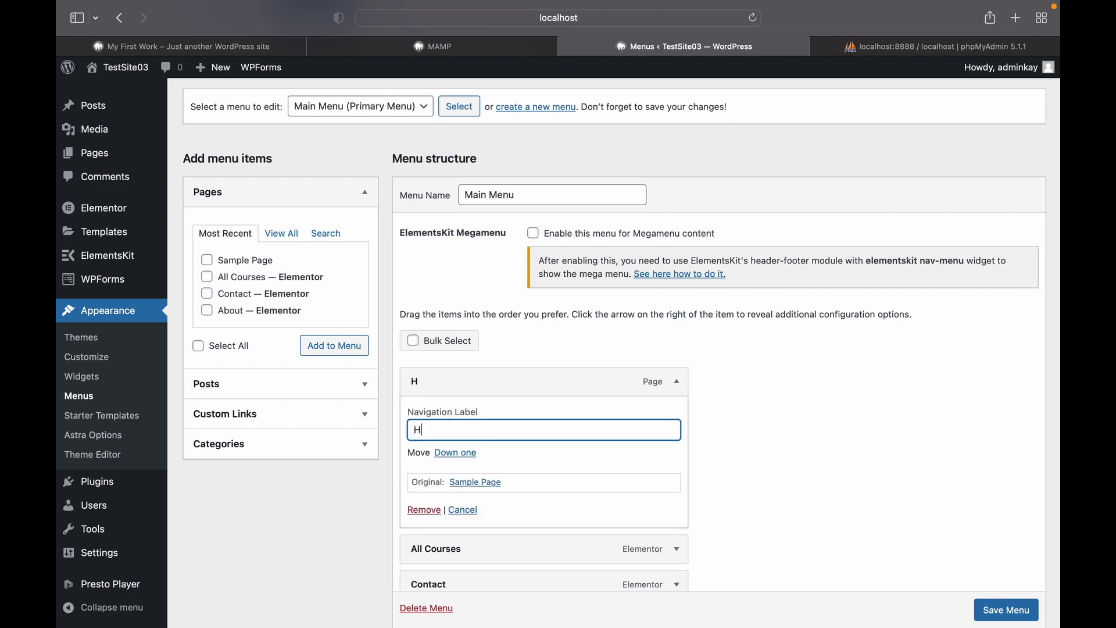
type("ome")
Enable Megamenu content for Main Menu
scroll(622, 415, "down", 1)
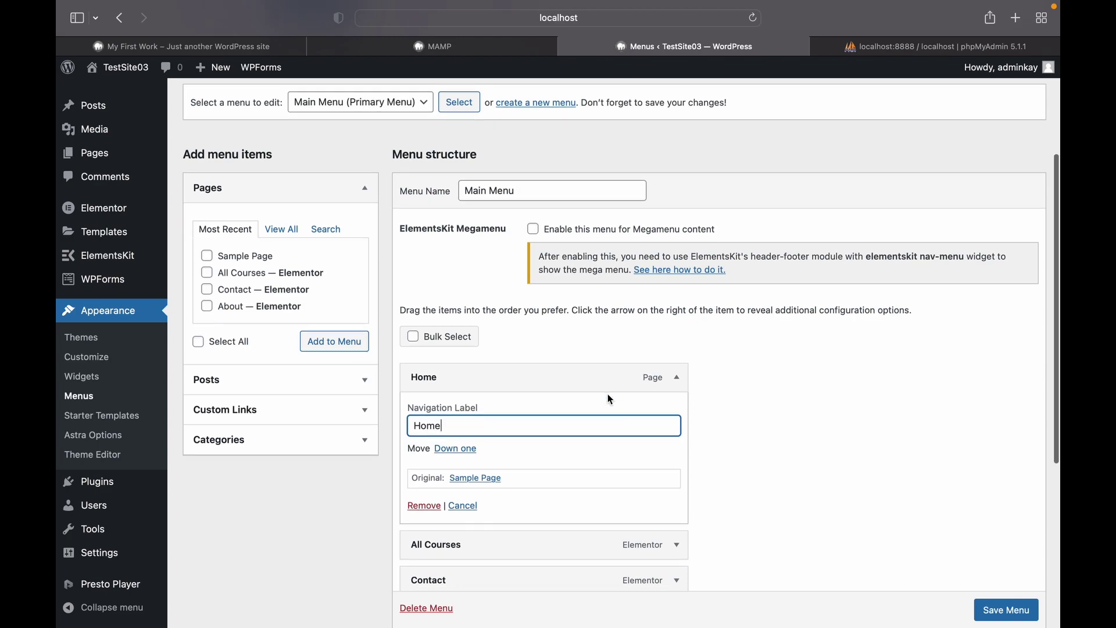
left_click(533, 231)
scroll(792, 334, "down", 4)
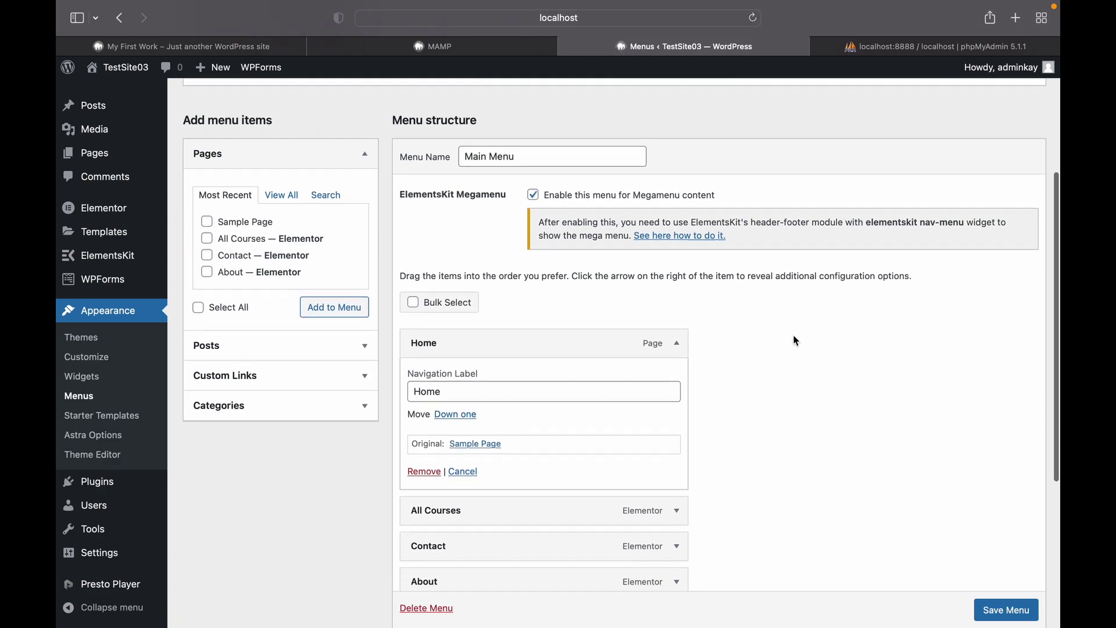
scroll(731, 368, "down", 2)
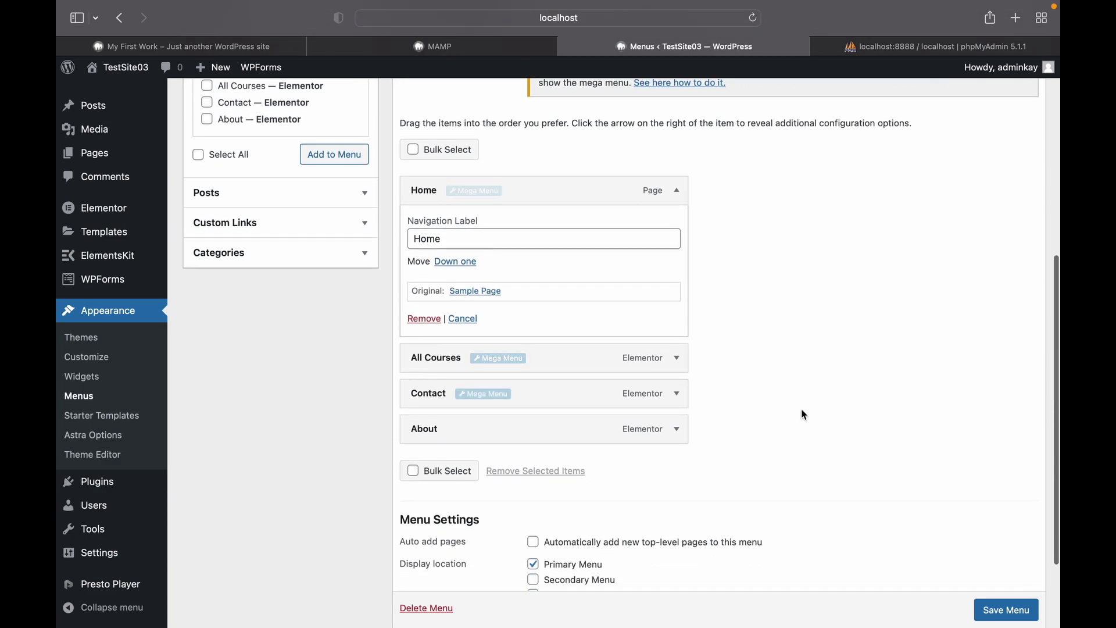
Save Main Menu, then review the ElementsKit setup wizard's Basic configuration and modules
left_click(1003, 608)
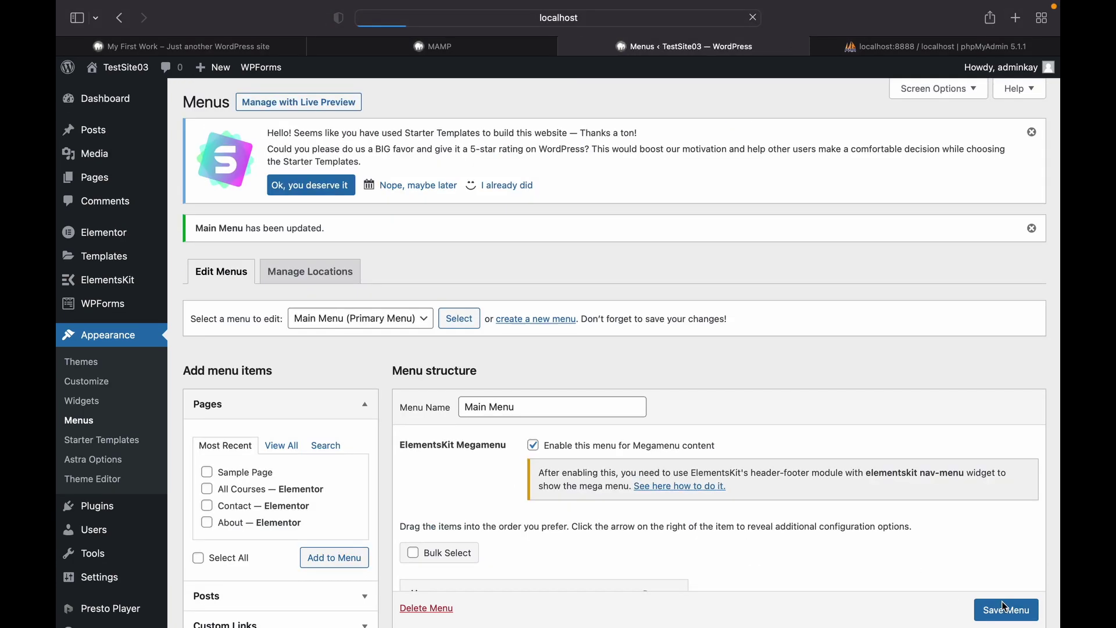
scroll(477, 529, "down", 1)
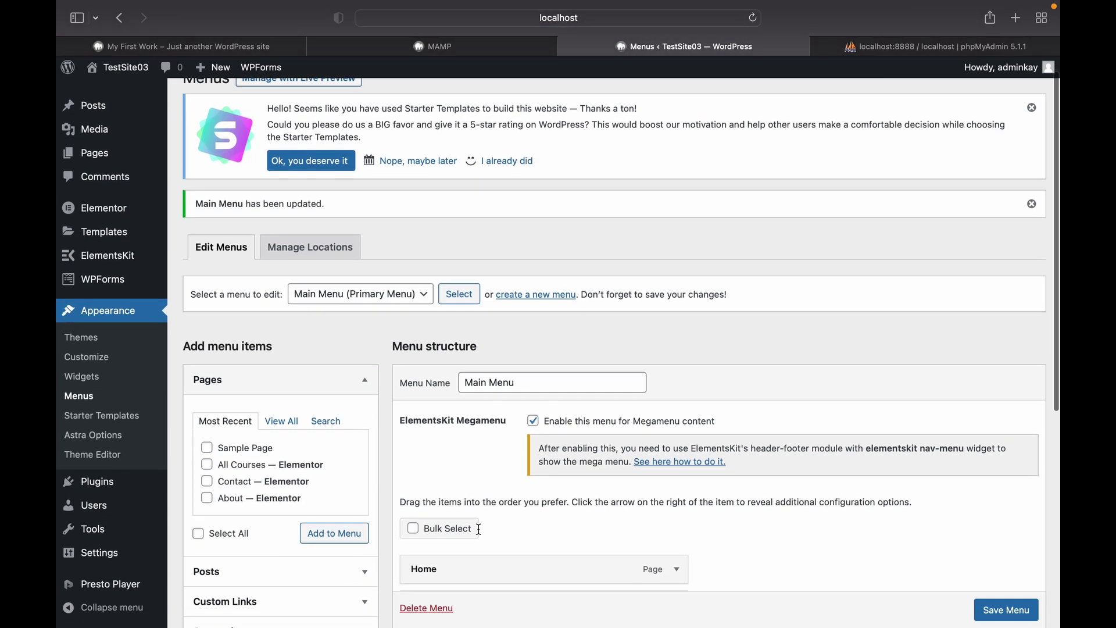
mouse_move(107, 256)
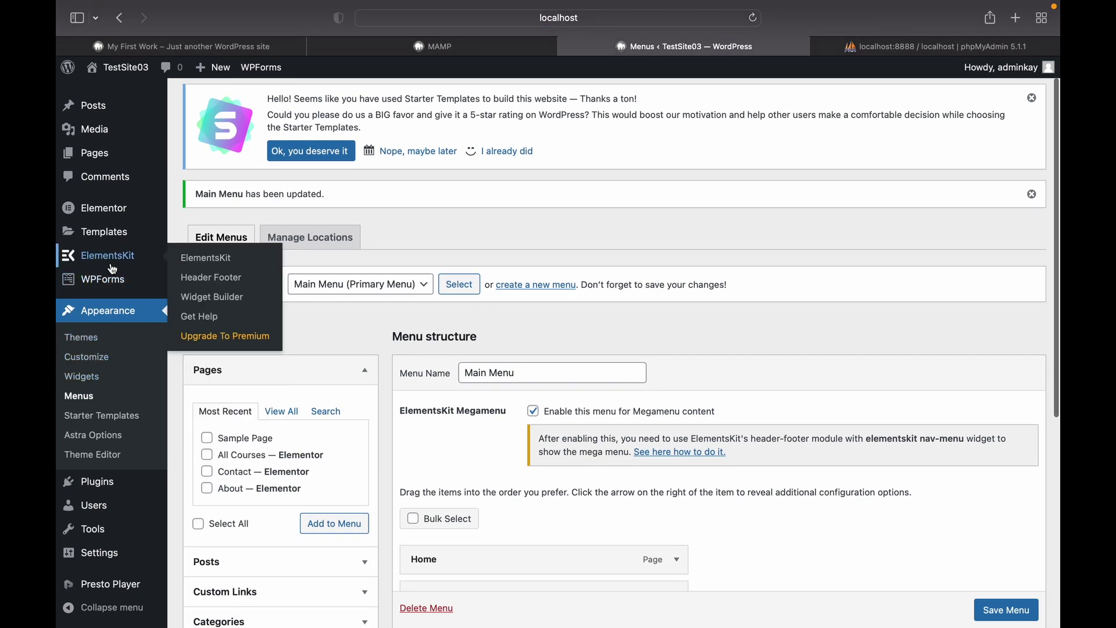
left_click(219, 285)
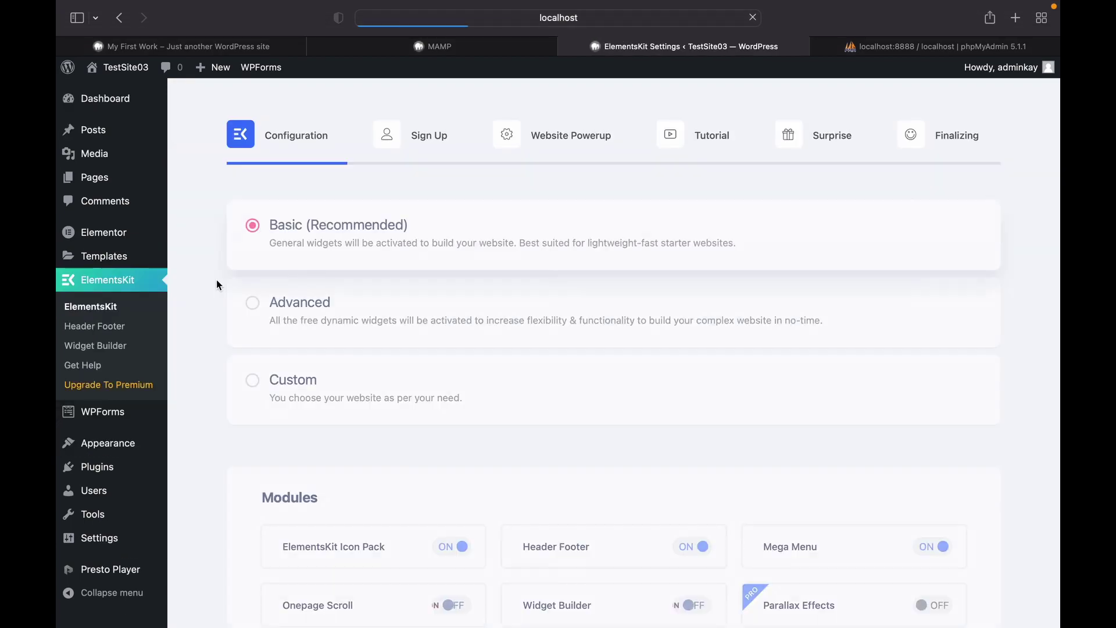
scroll(385, 267, "down", 10)
scroll(386, 266, "down", 10)
scroll(385, 266, "up", 5)
scroll(385, 266, "up", 6)
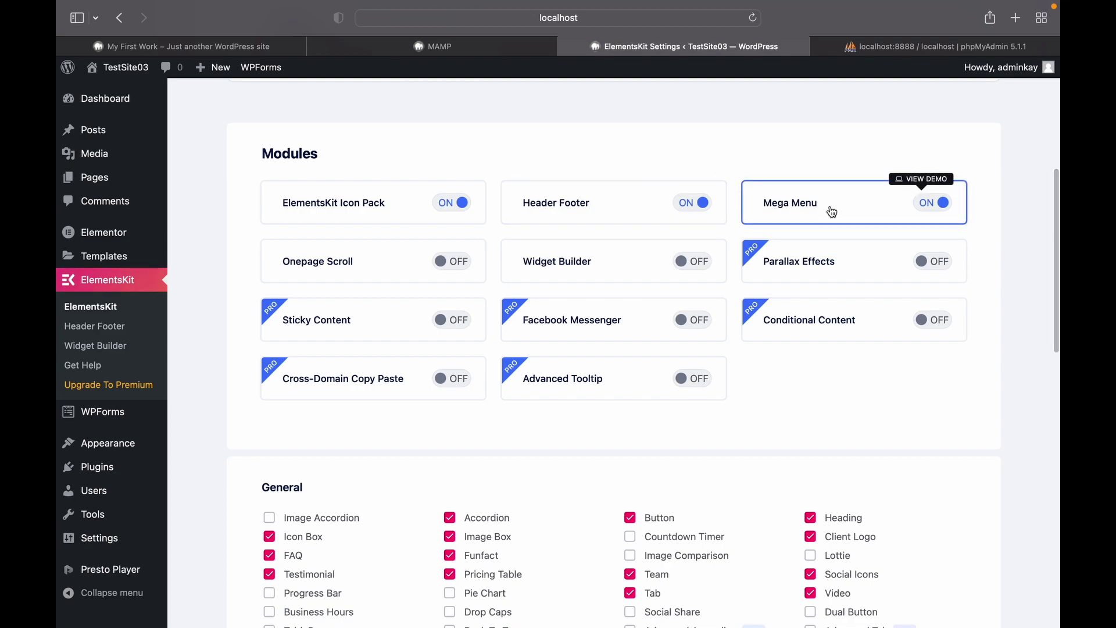
scroll(831, 212, "down", 10)
scroll(831, 211, "down", 5)
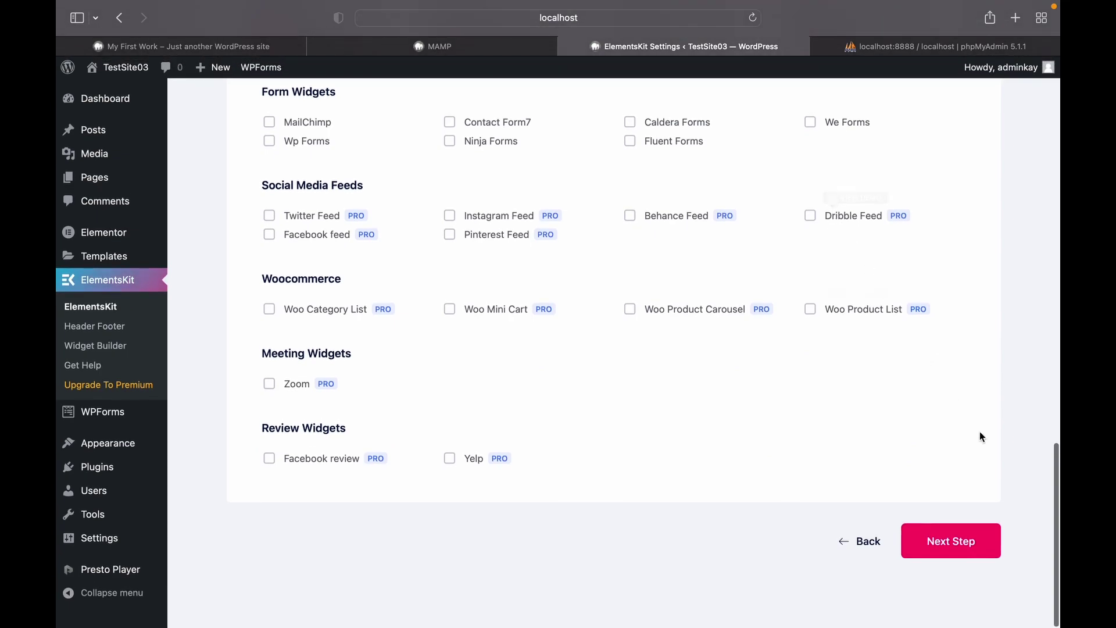
Advance the ElementsKit wizard past sign-up, plugin suggestions and tutorial to Congratulations
left_click(950, 547)
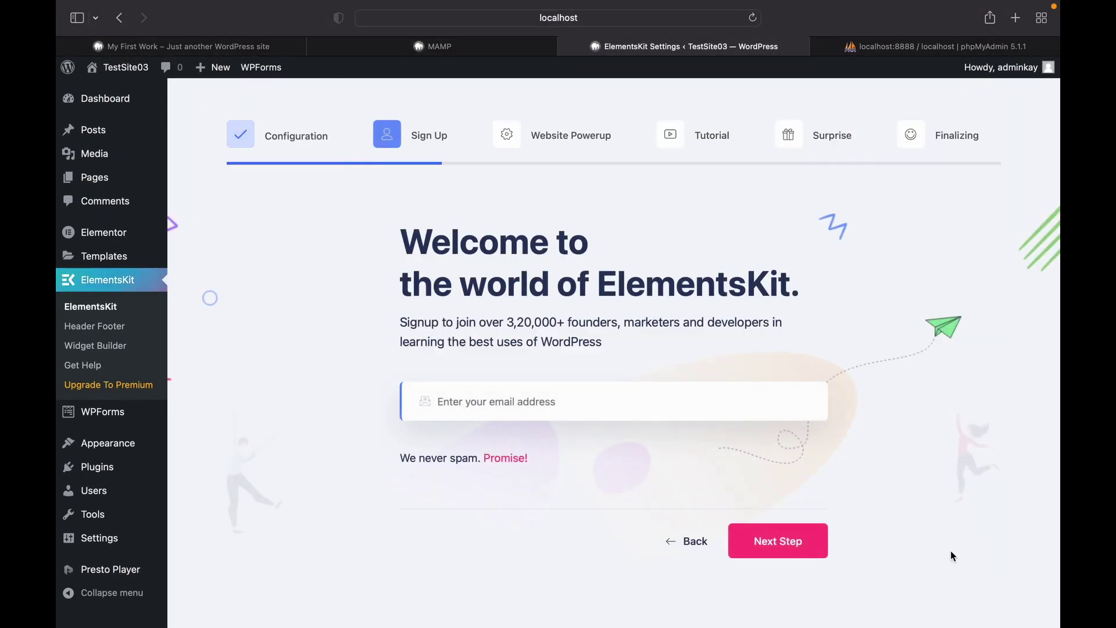
left_click(793, 546)
scroll(796, 546, "down", 5)
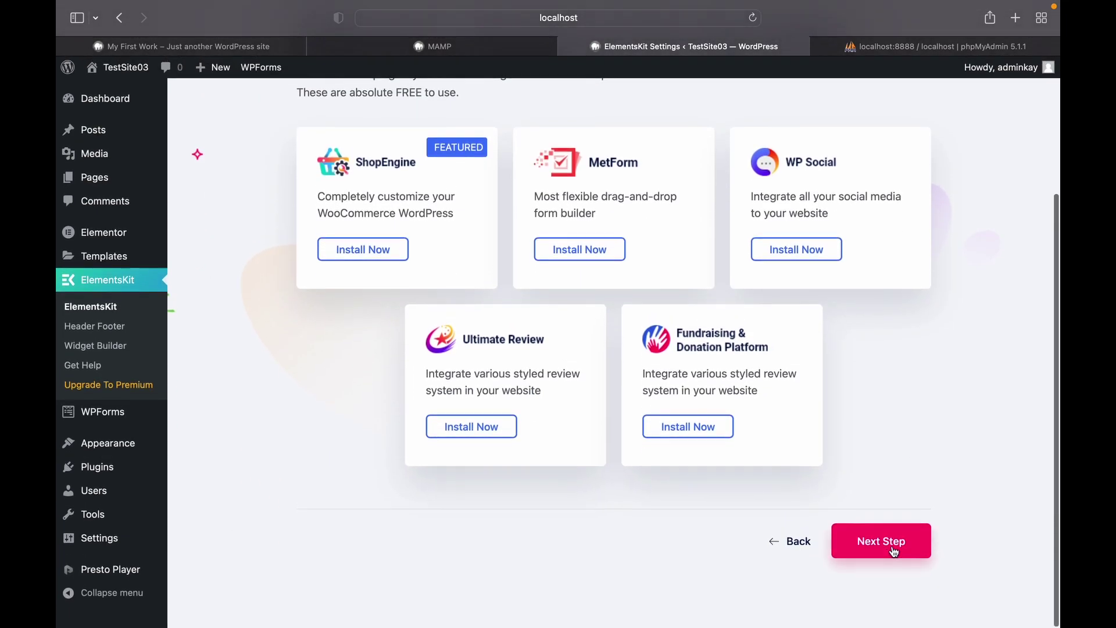
left_click(891, 545)
scroll(891, 545, "down", 5)
left_click(894, 542)
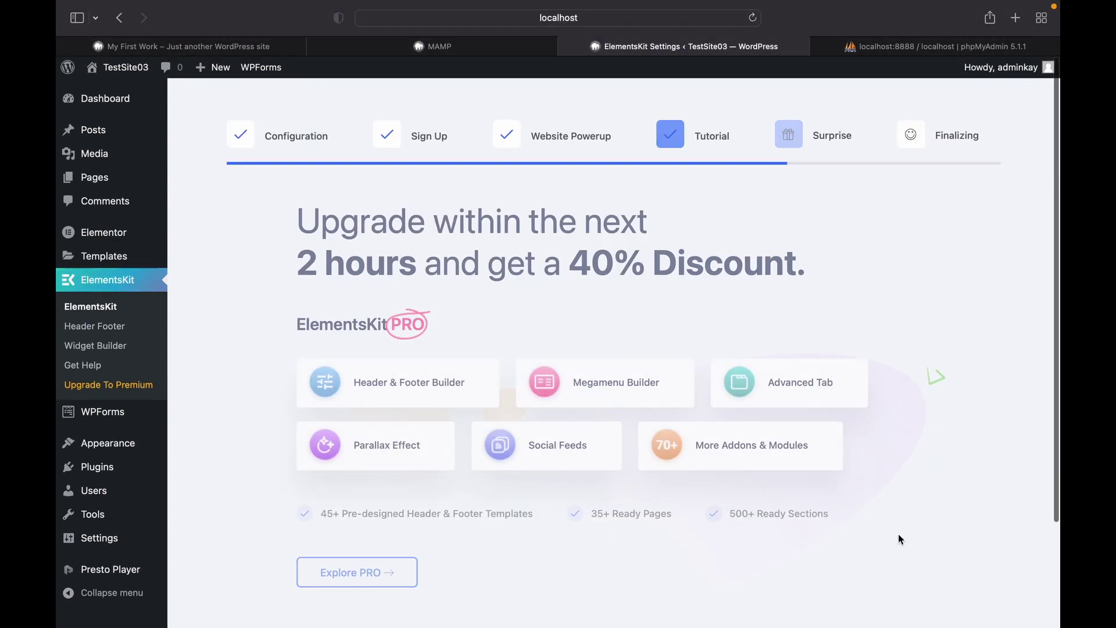
scroll(898, 533, "down", 5)
left_click(898, 537)
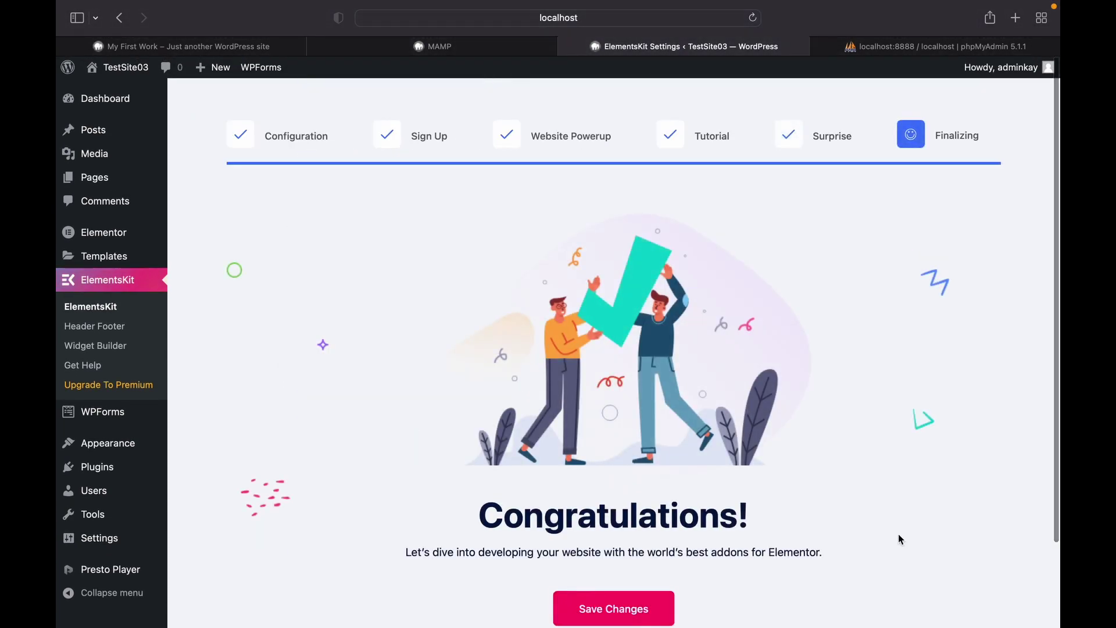
scroll(860, 536, "down", 3)
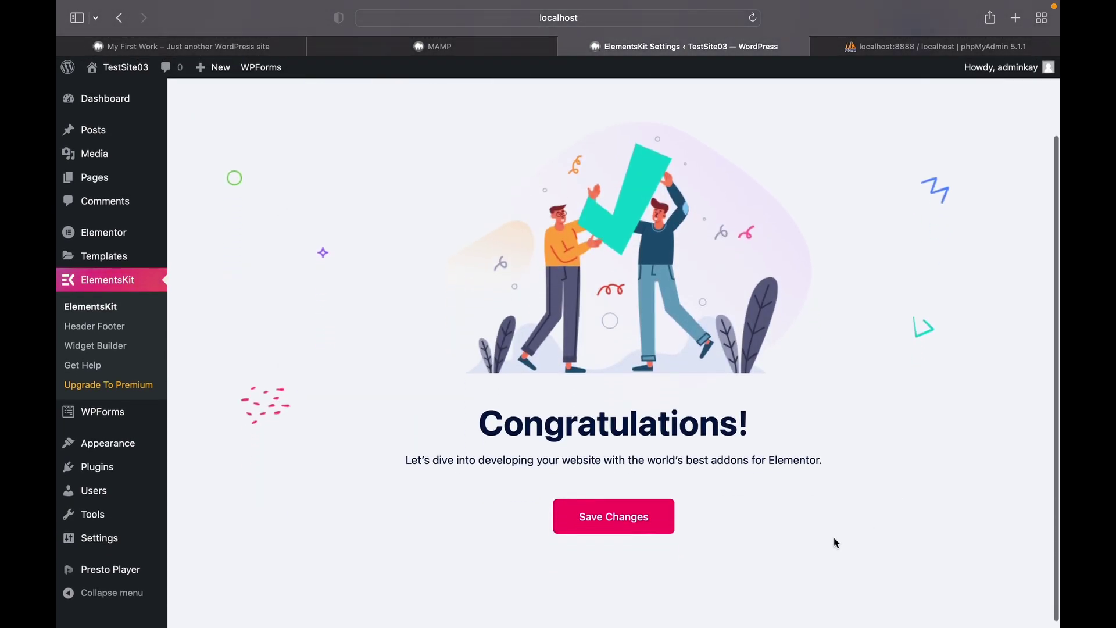
Save the ElementsKit wizard settings and go to the Header Footer templates list
left_click(641, 516)
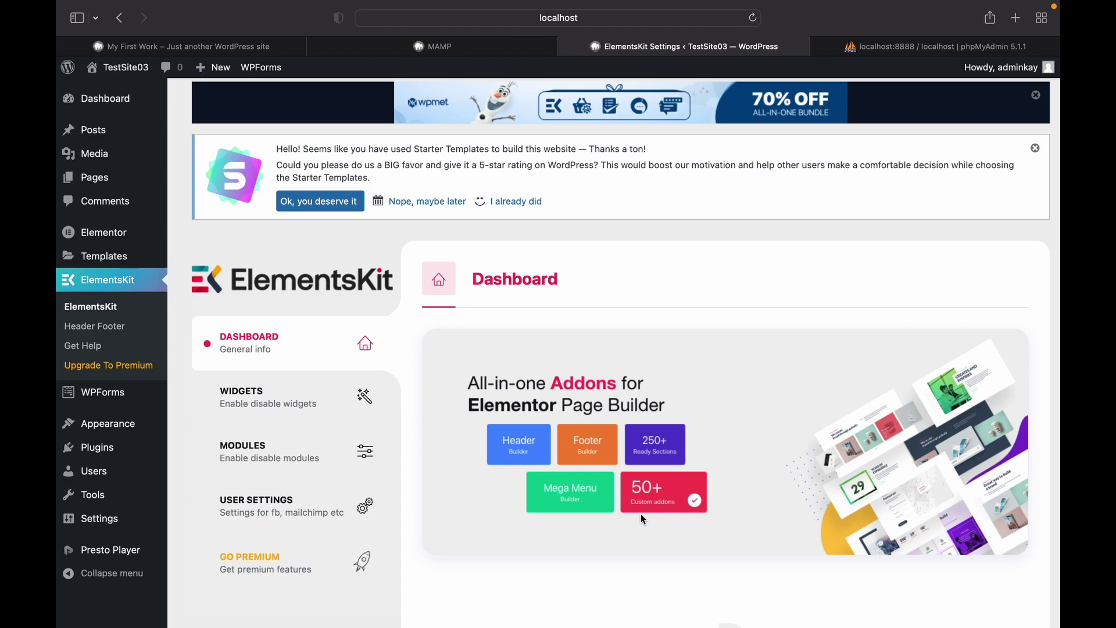
left_click(121, 325)
Set the header's logo image to the health and nutrition logo
left_click(253, 146)
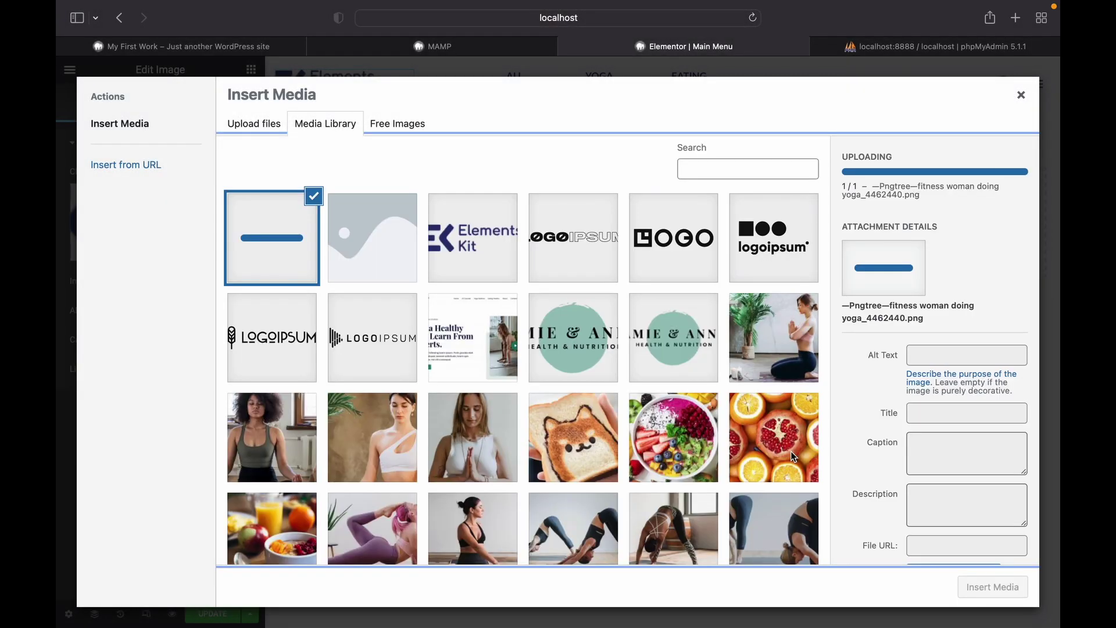
scroll(639, 407, "down", 10)
scroll(558, 369, "up", 10)
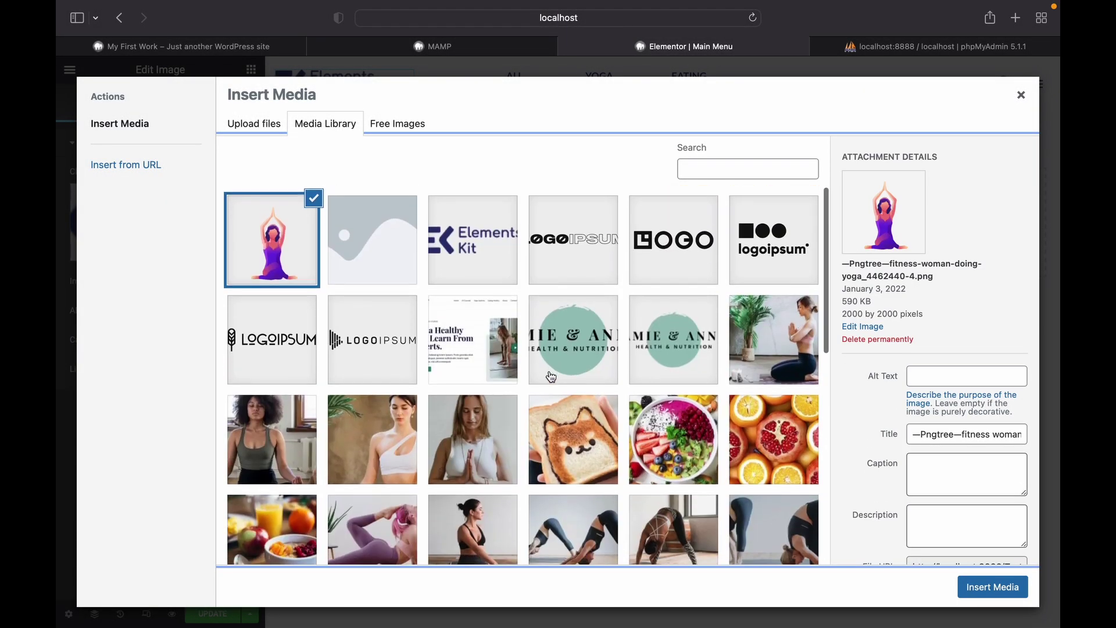
left_click(559, 369)
left_click(983, 593)
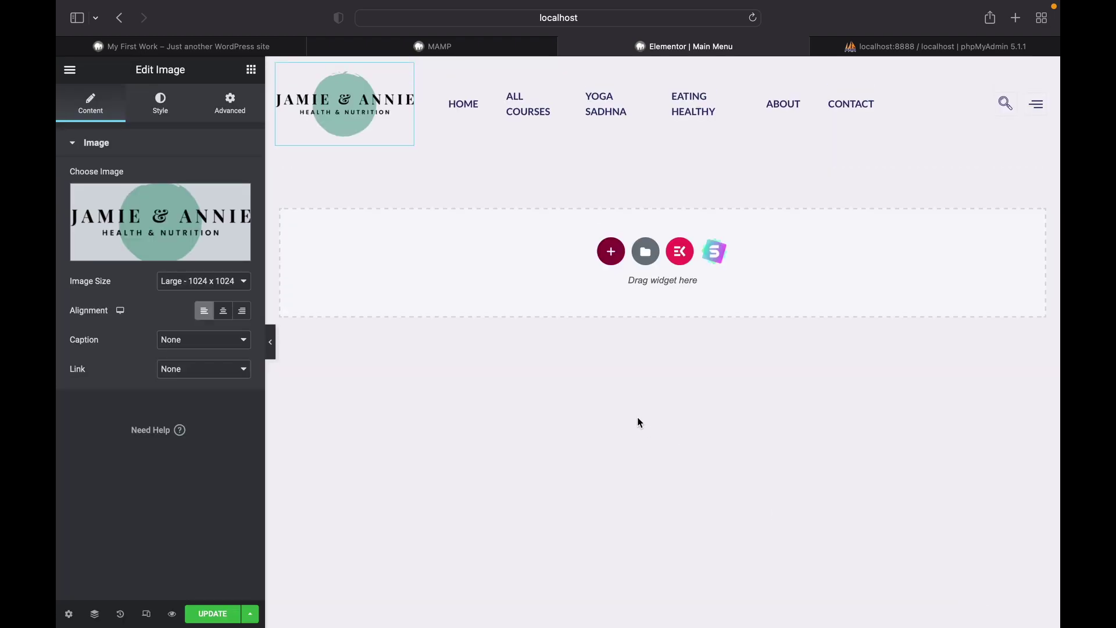
Set the nav menu widget to Main Menu and save the header template
left_click(238, 177)
left_click(227, 160)
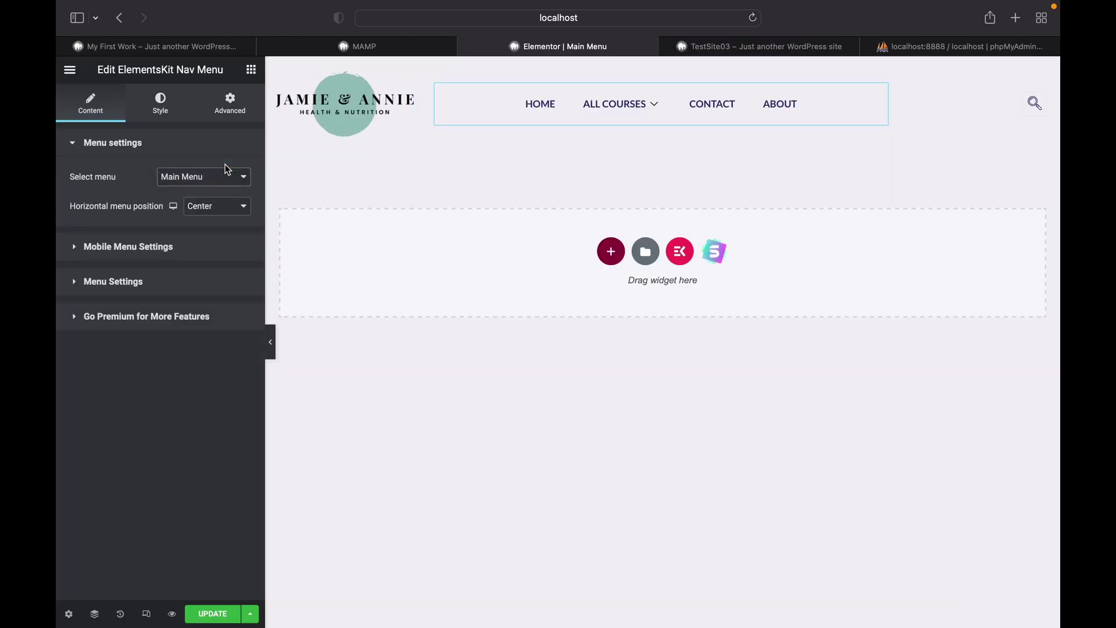
left_click(215, 619)
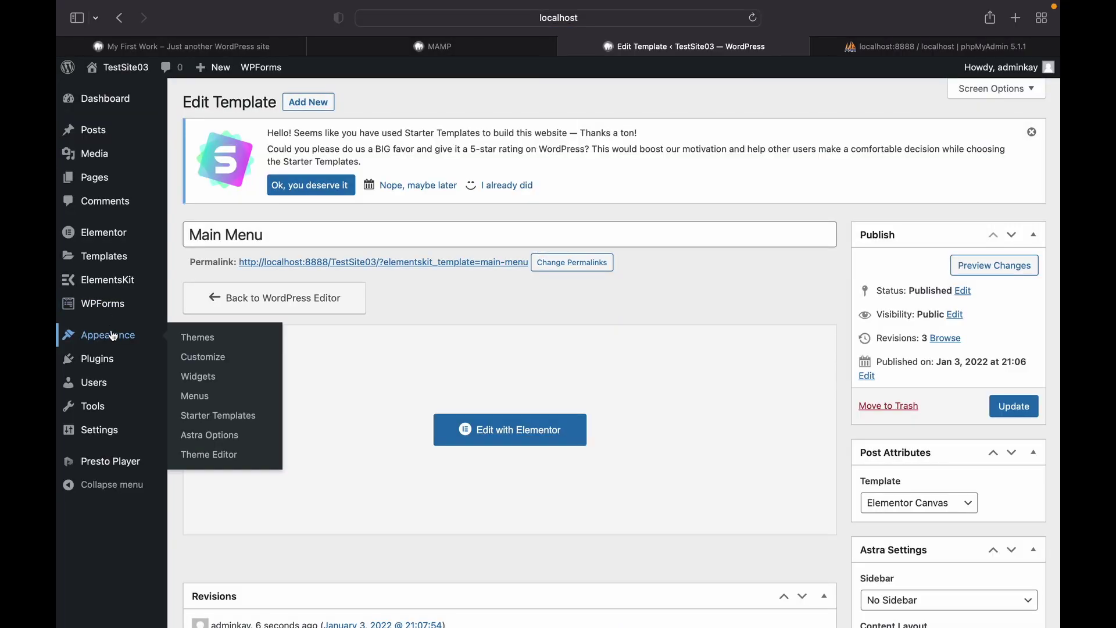
Turn on the mega menu for All Courses and start editing its content
left_click(195, 394)
scroll(505, 383, "down", 3)
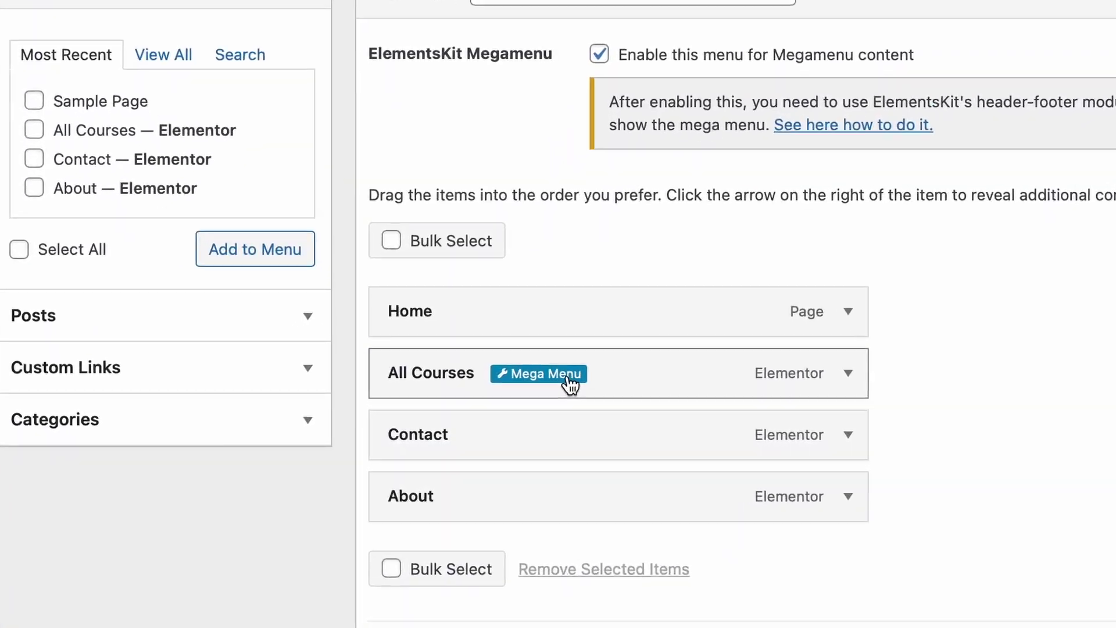
left_click(569, 378)
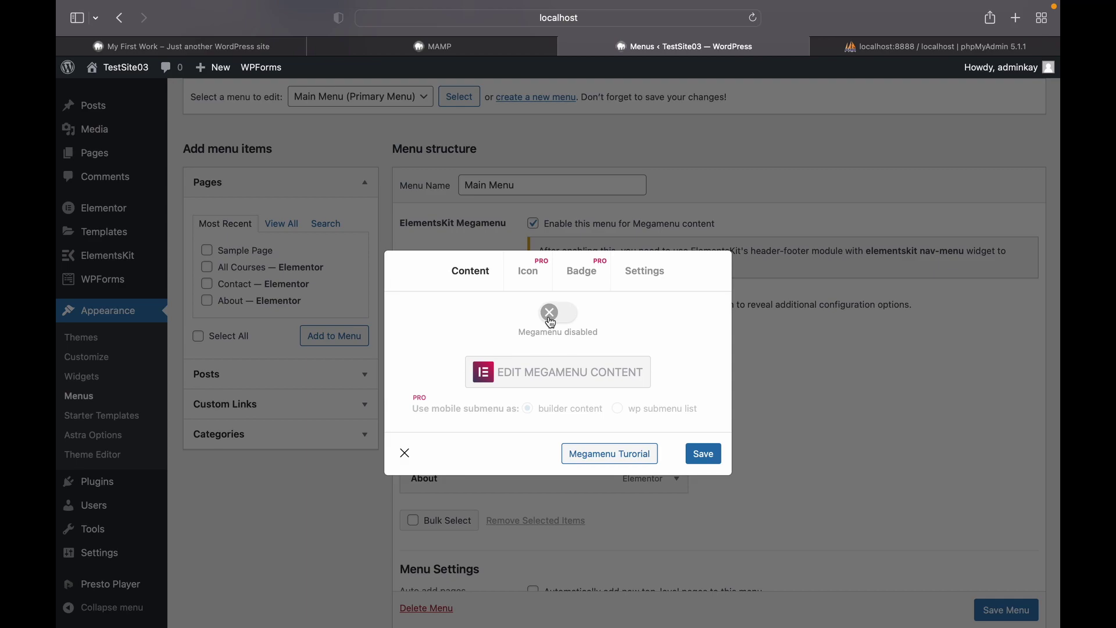
left_click(550, 319)
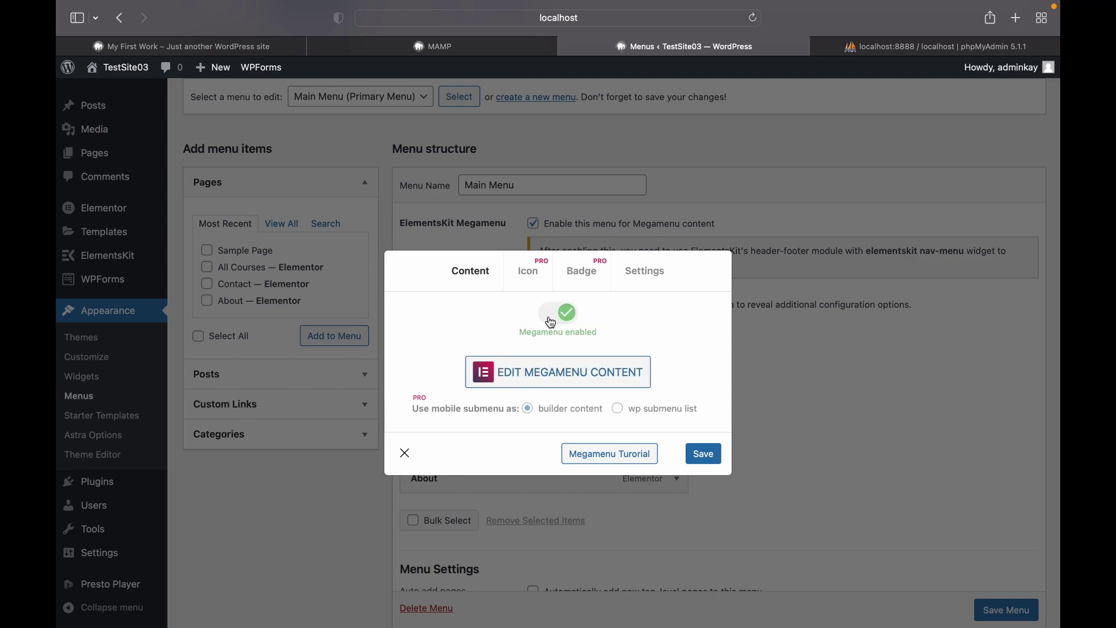
left_click(524, 383)
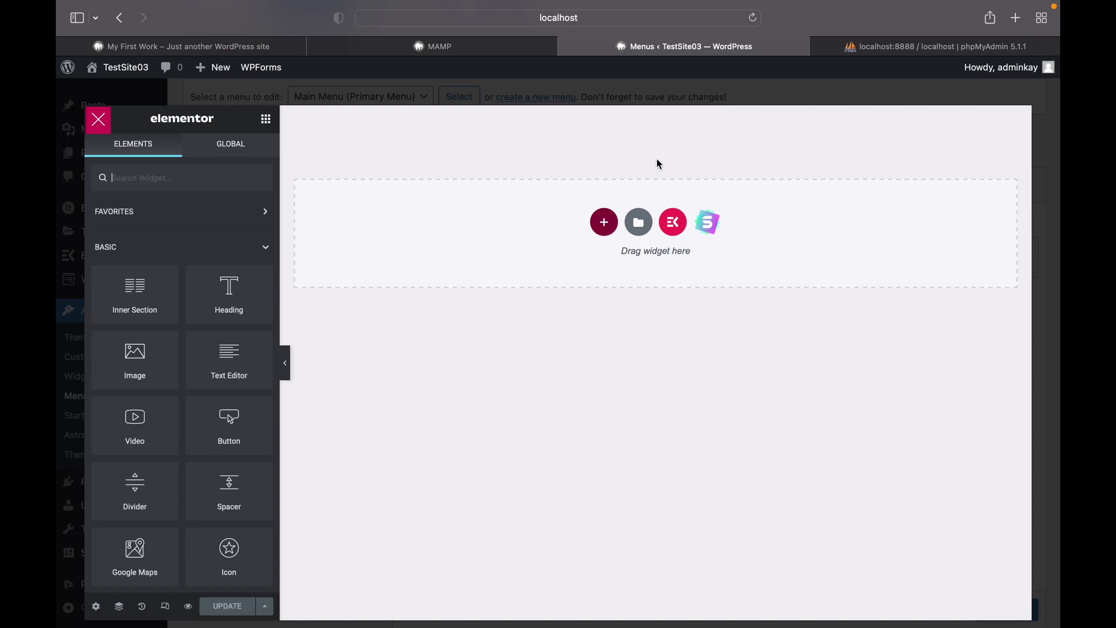
Preview and insert a ready-made mega menu section from the ElementsKit Sections library
left_click(672, 221)
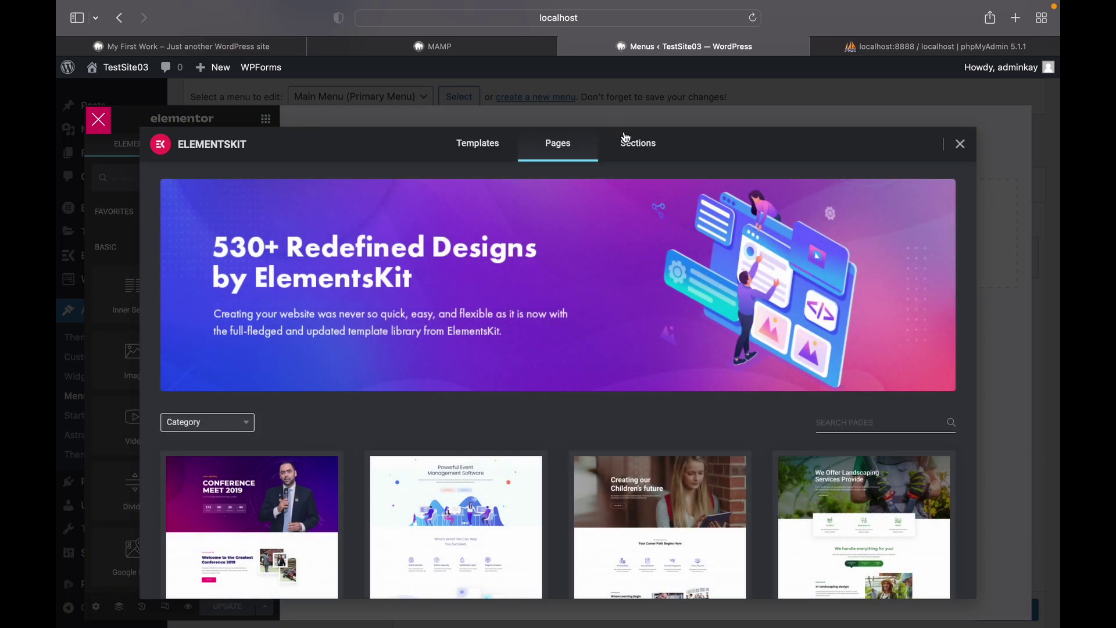
left_click(624, 139)
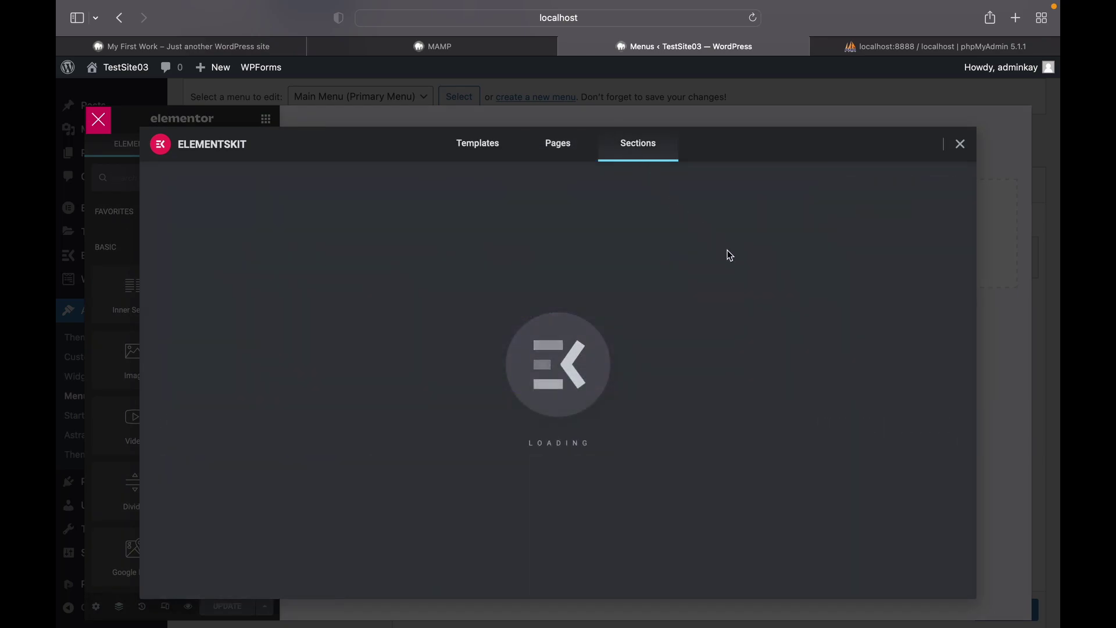
scroll(735, 327, "down", 3)
scroll(733, 326, "down", 1)
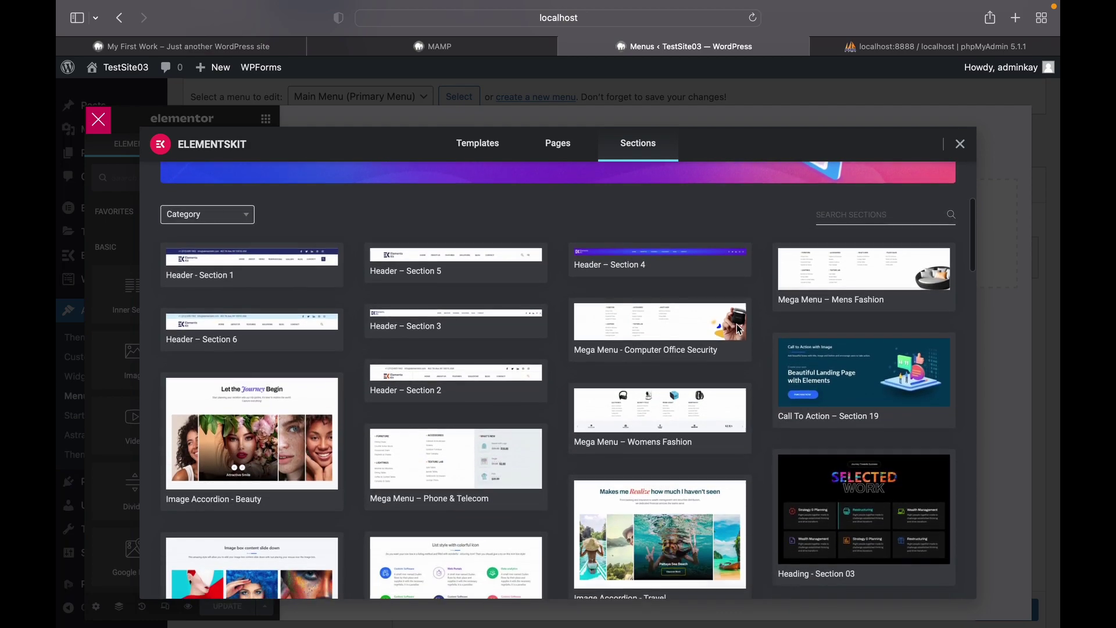
left_click(703, 328)
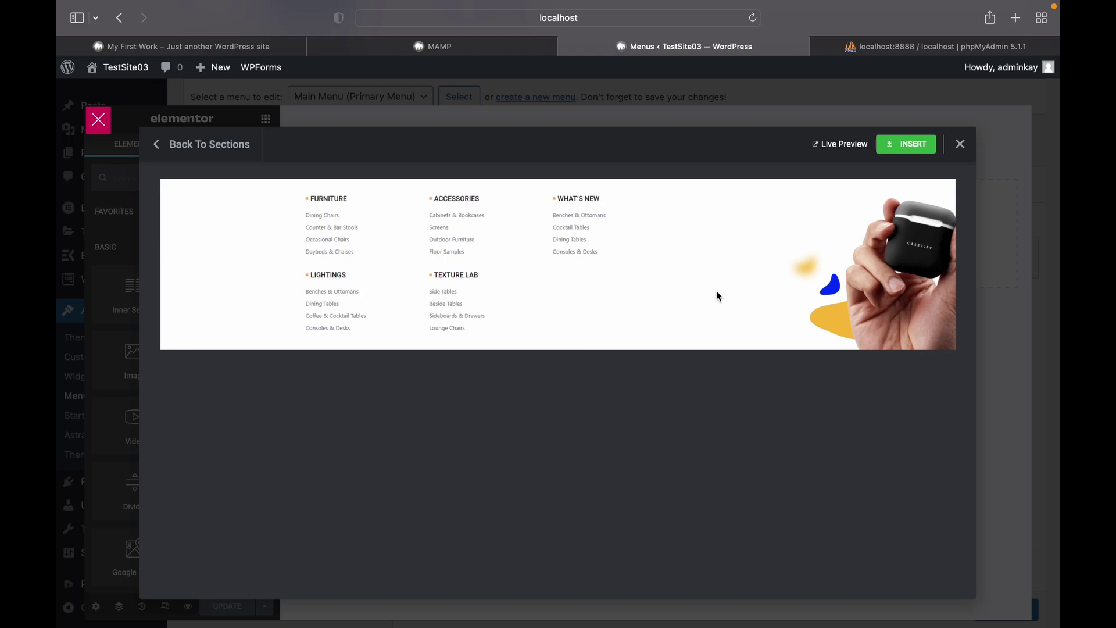
left_click(904, 144)
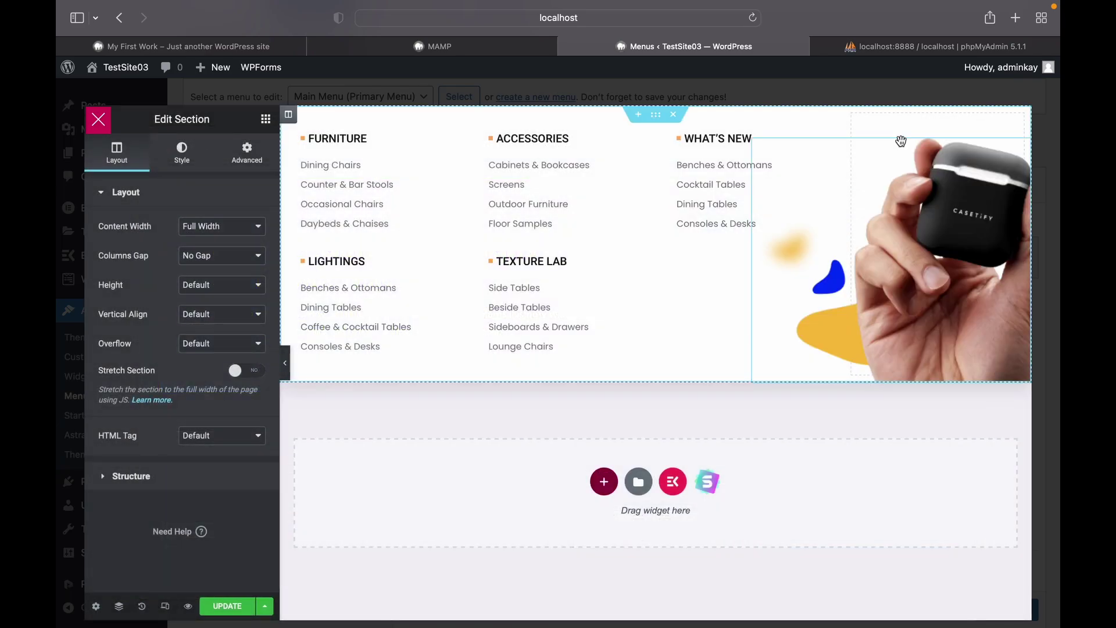
Replace the section's product photo with the yoga woman image from the Media Library
left_click(914, 191)
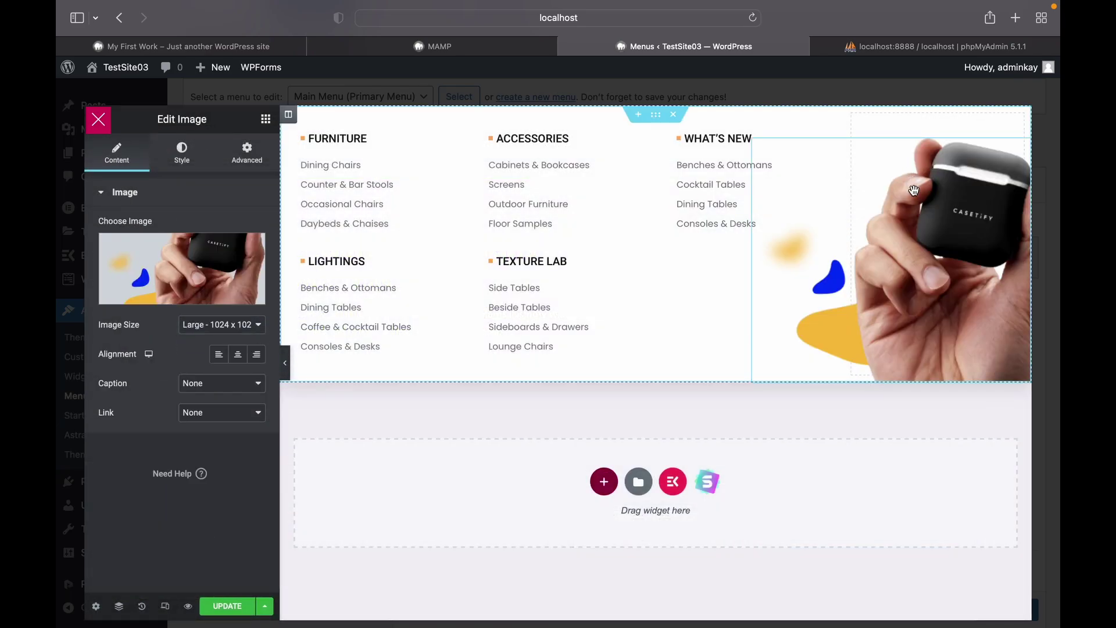
mouse_move(181, 267)
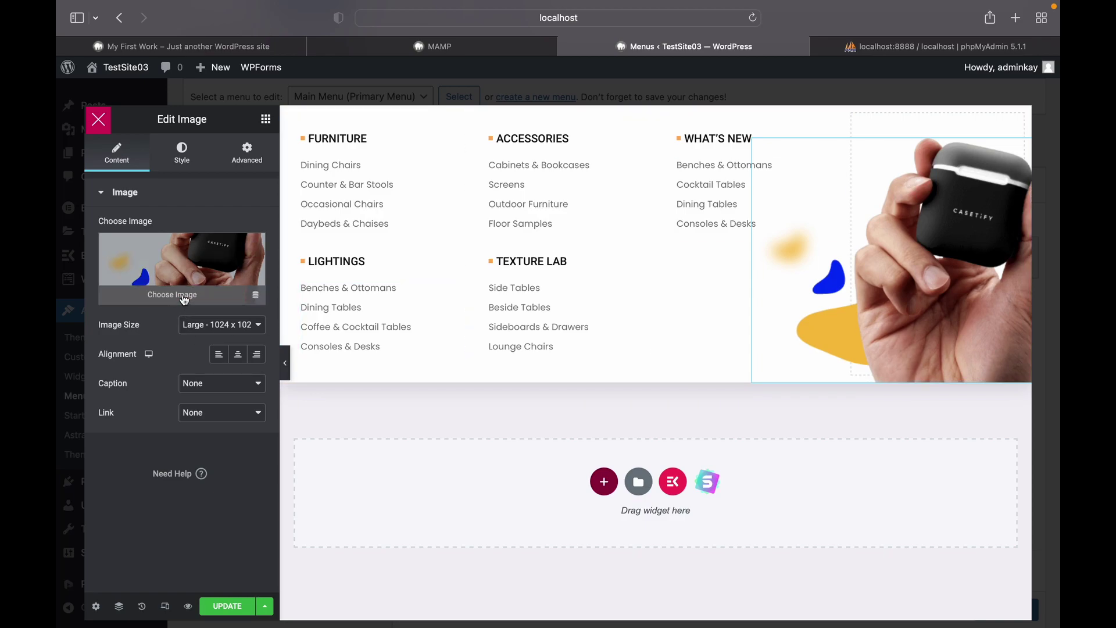
left_click(184, 296)
left_click(403, 370)
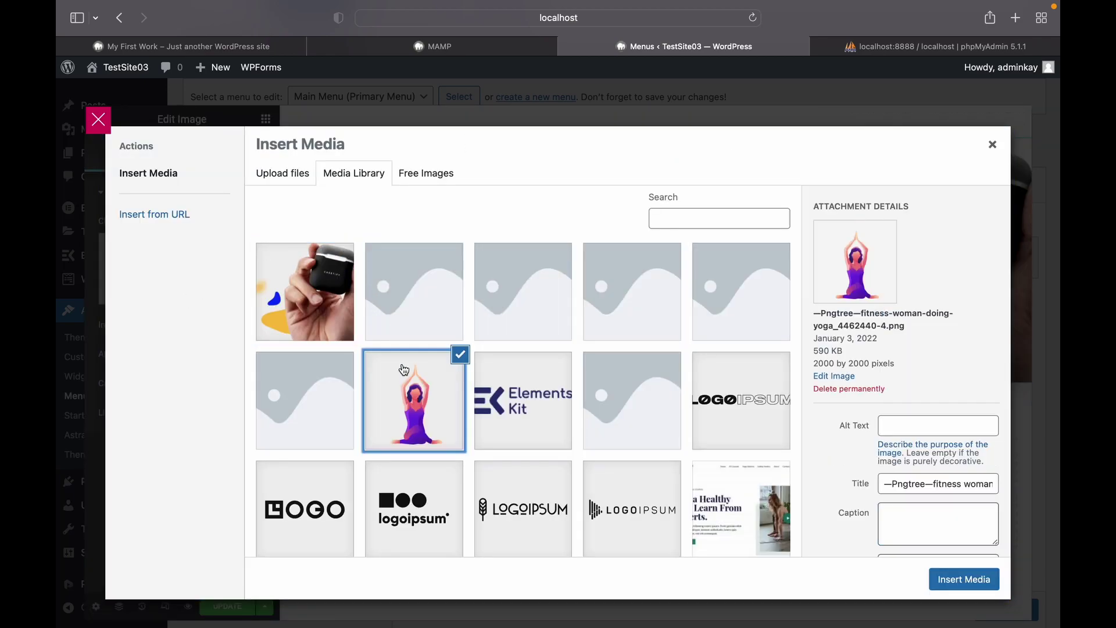
left_click(963, 579)
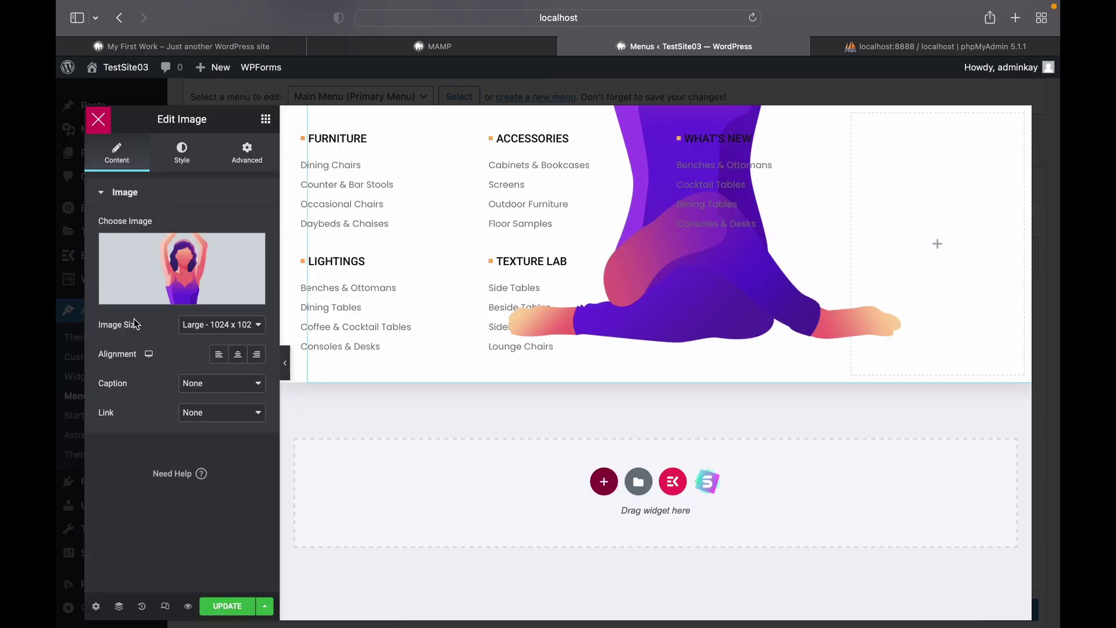
Widen the yoga image to about 39% in its Style settings
left_click(173, 164)
left_click(104, 201)
left_click_drag(106, 206, 147, 207)
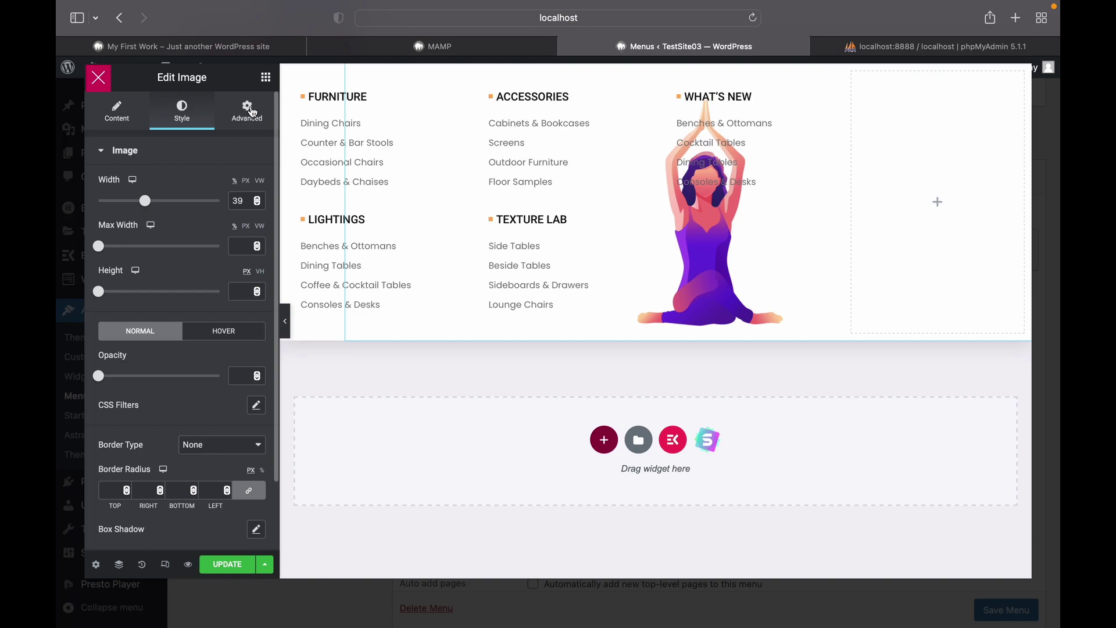
Change the yoga image's horizontal Positioning offset from -40 to -269 in its Advanced settings
left_click(252, 112)
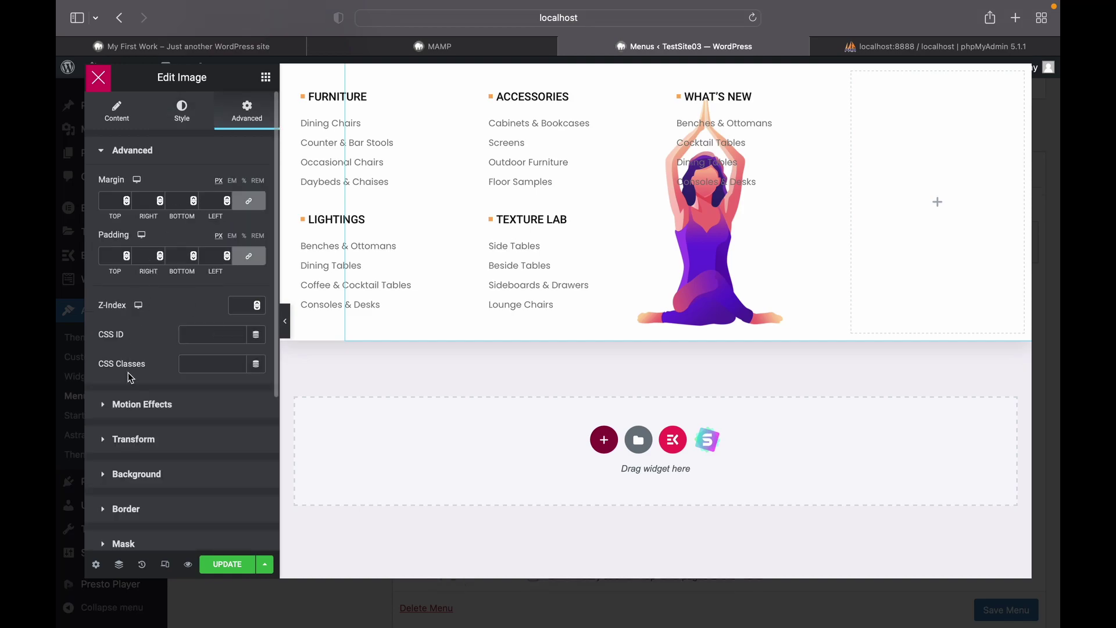
scroll(128, 375, "down", 5)
left_click(154, 353)
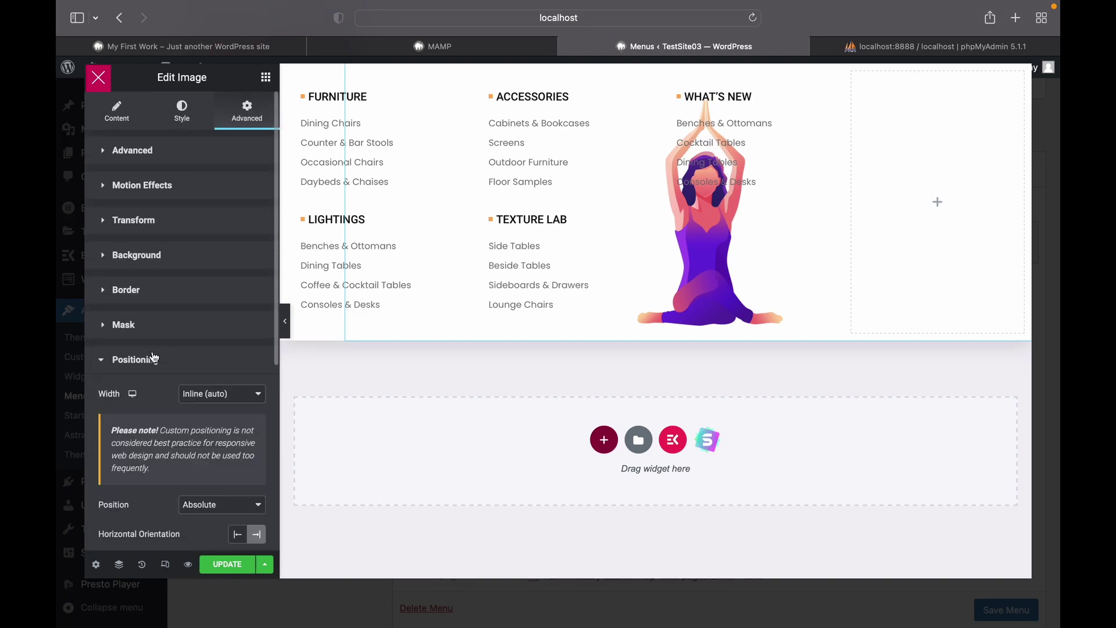
scroll(154, 356, "down", 1)
scroll(154, 355, "down", 3)
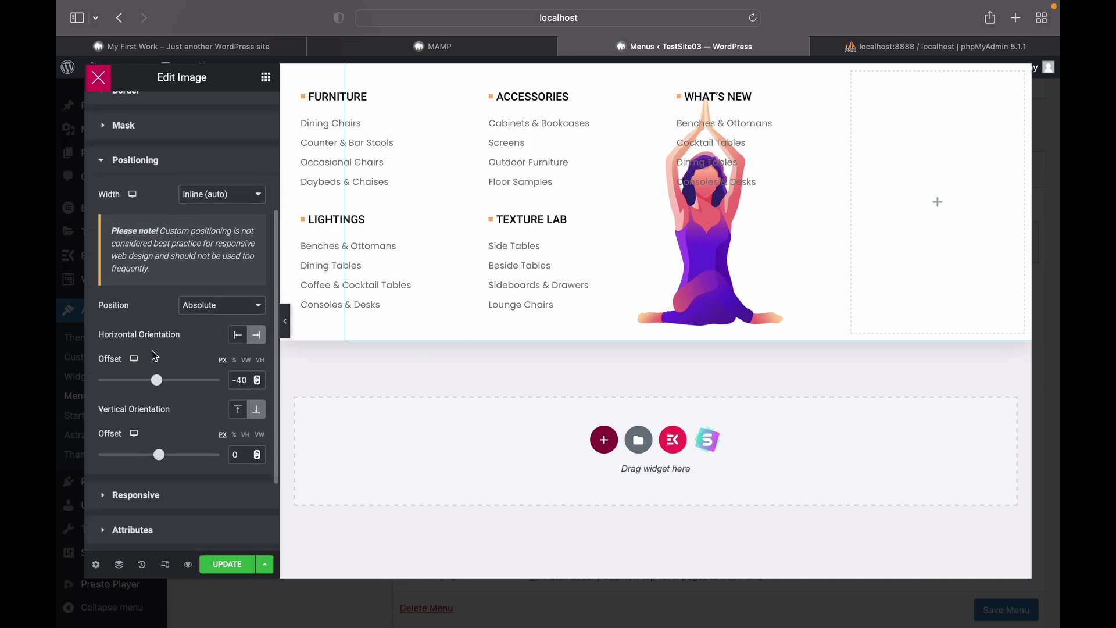
scroll(154, 355, "down", 1)
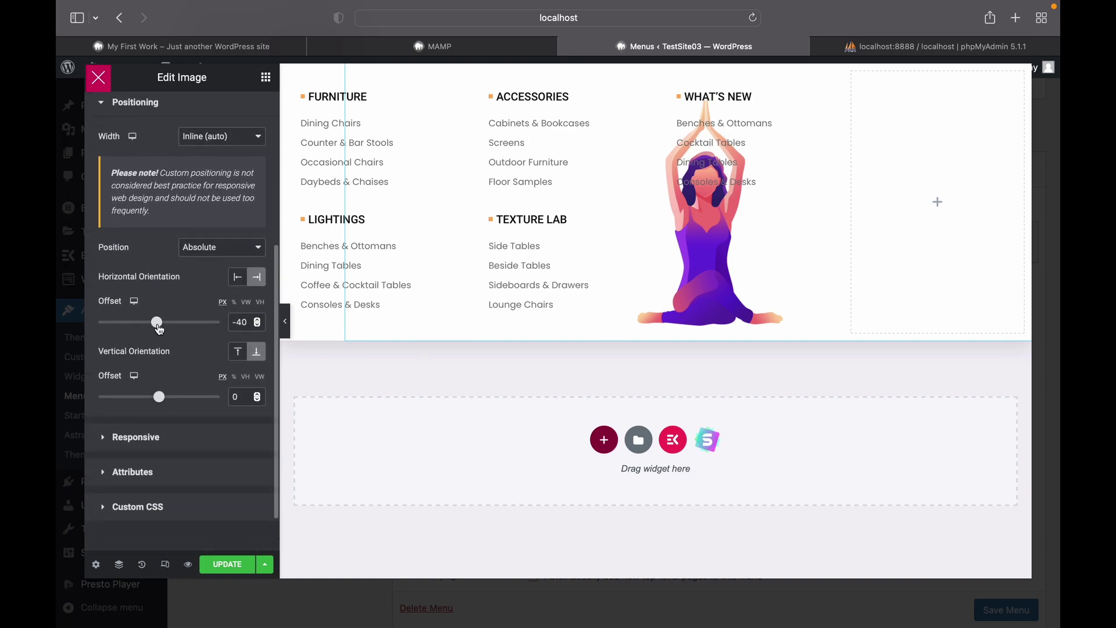
left_click_drag(158, 322, 152, 323)
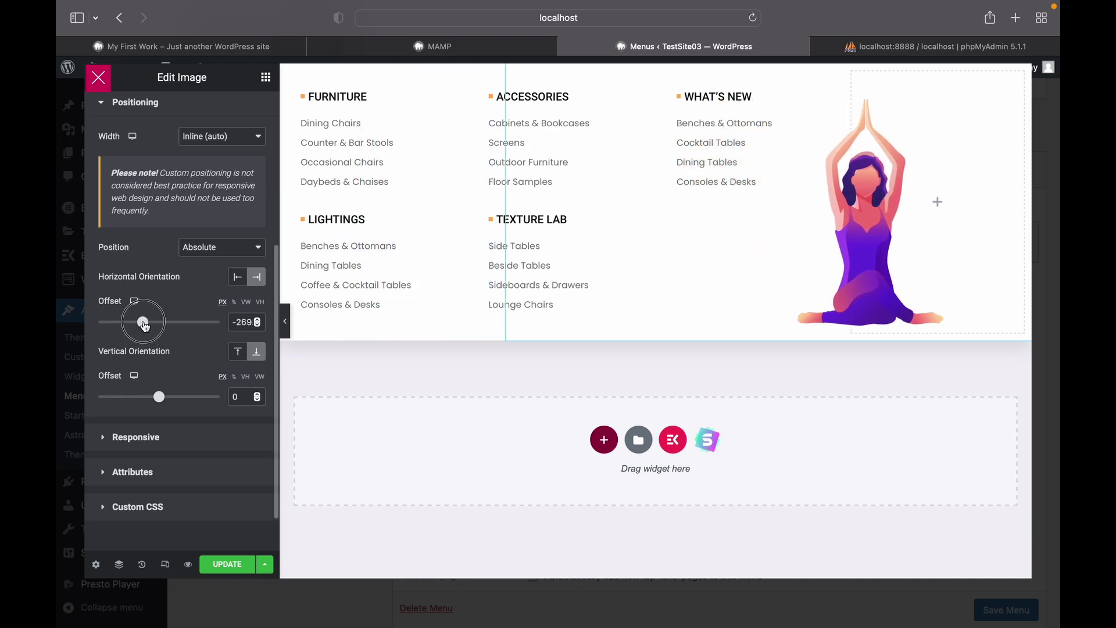
left_click_drag(153, 323, 144, 326)
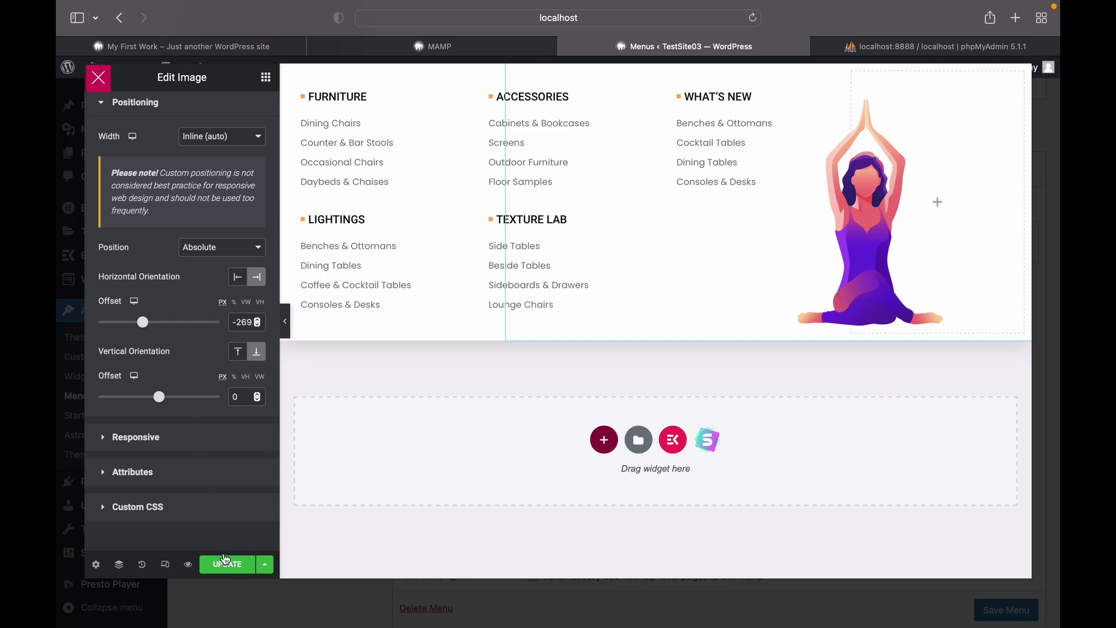
Save the image position and change the FURNITURE heading's subtitle to 'my courses'
left_click(226, 559)
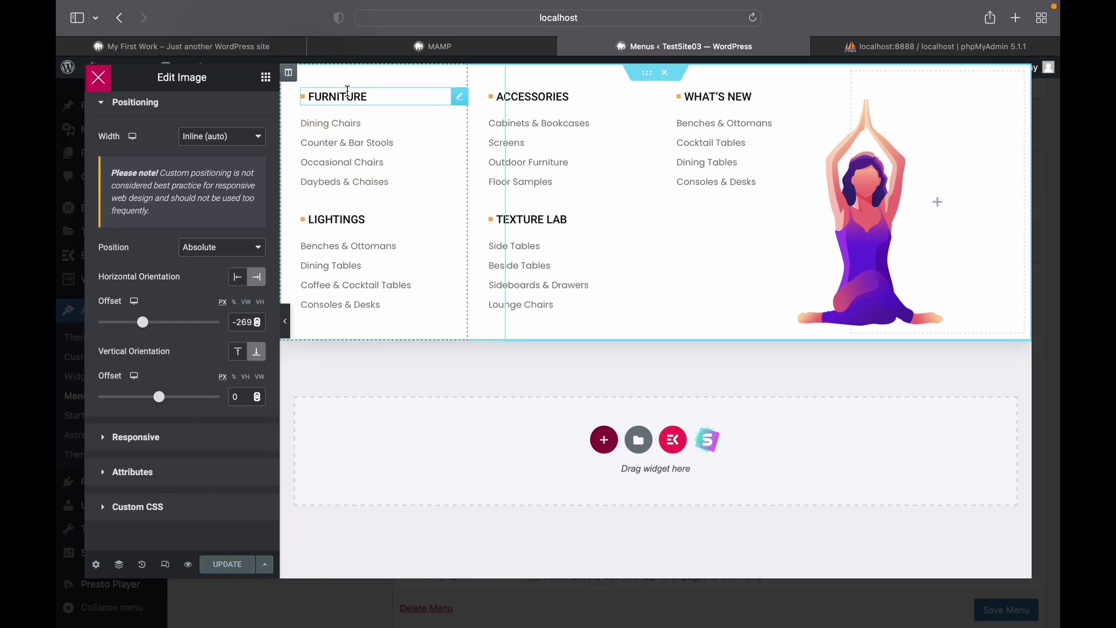
left_click(347, 95)
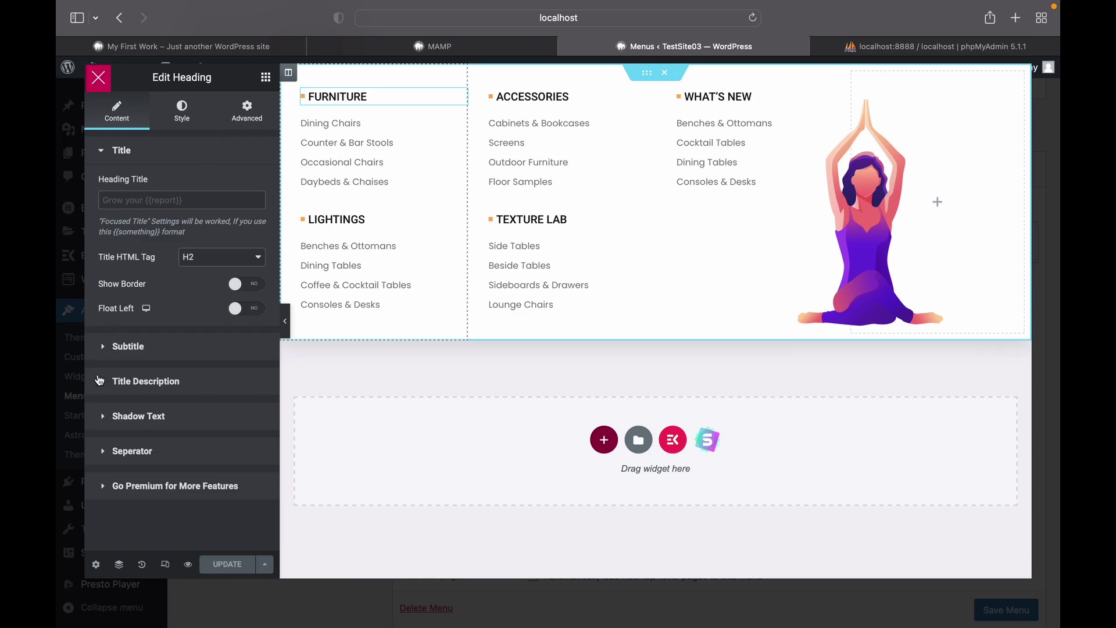
left_click(123, 356)
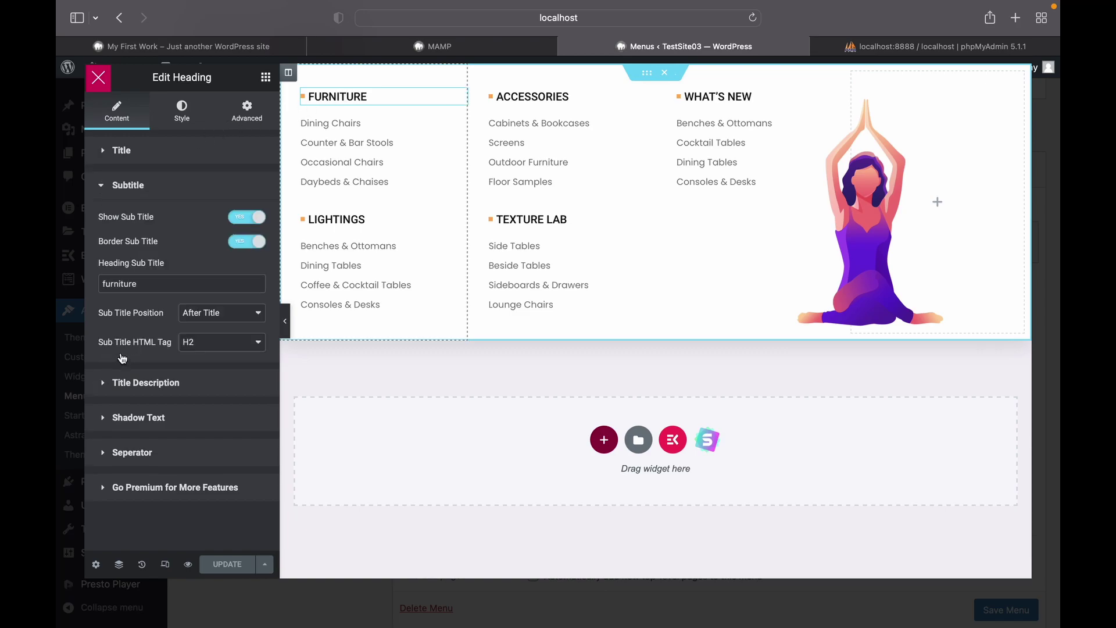
double_click(127, 283)
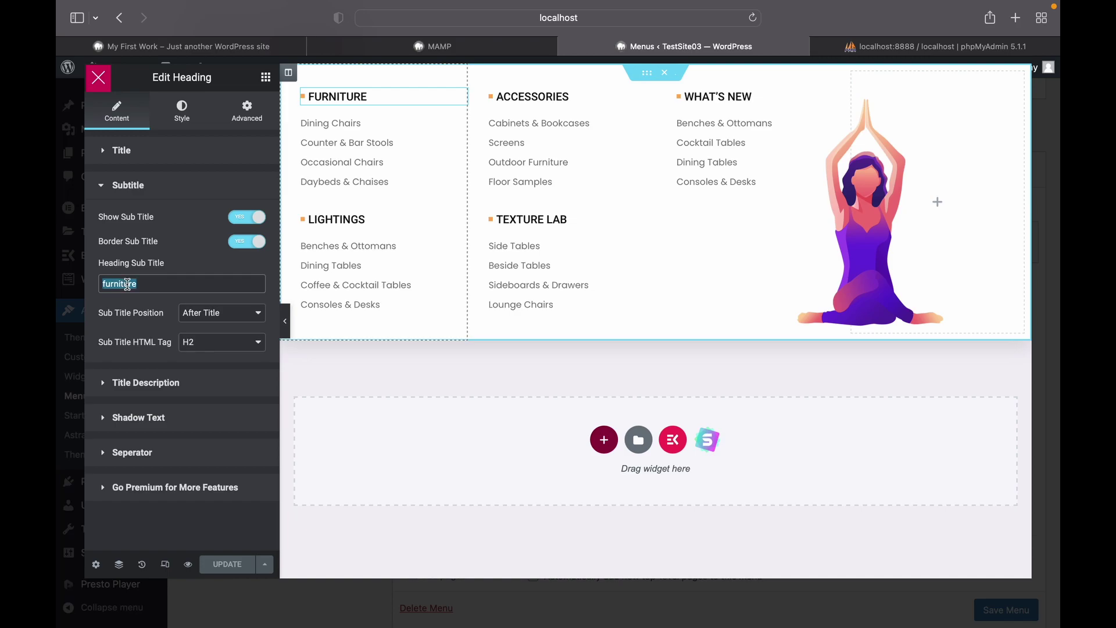
type("my")
key("BackSpace")
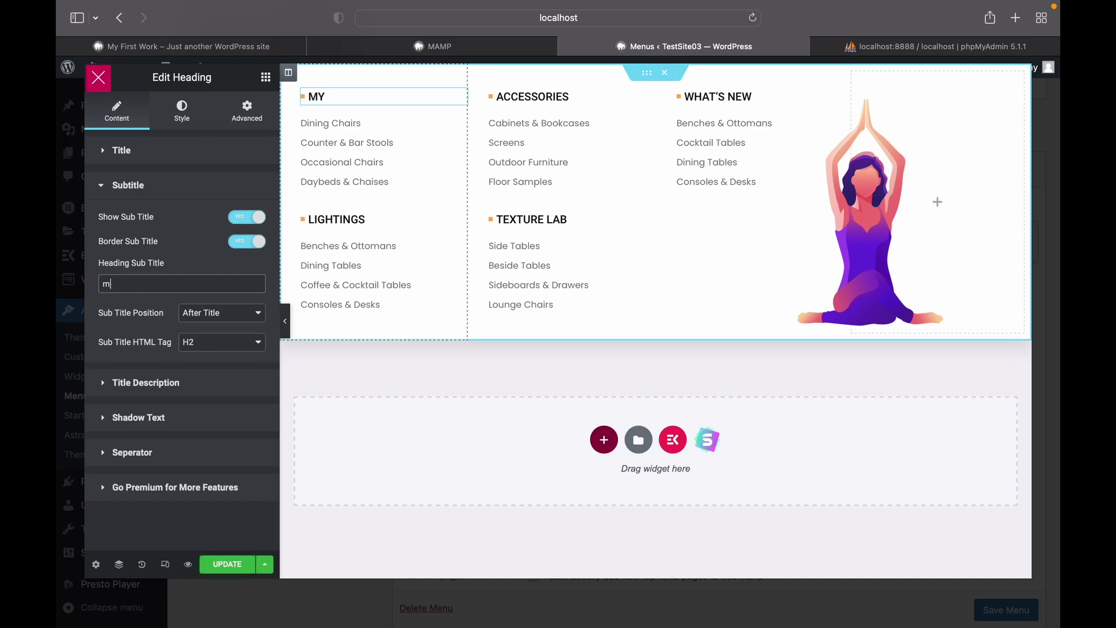
type("y courses")
Rename the first Page List item, Dining Chairs, to 'Yoga'
left_click(347, 137)
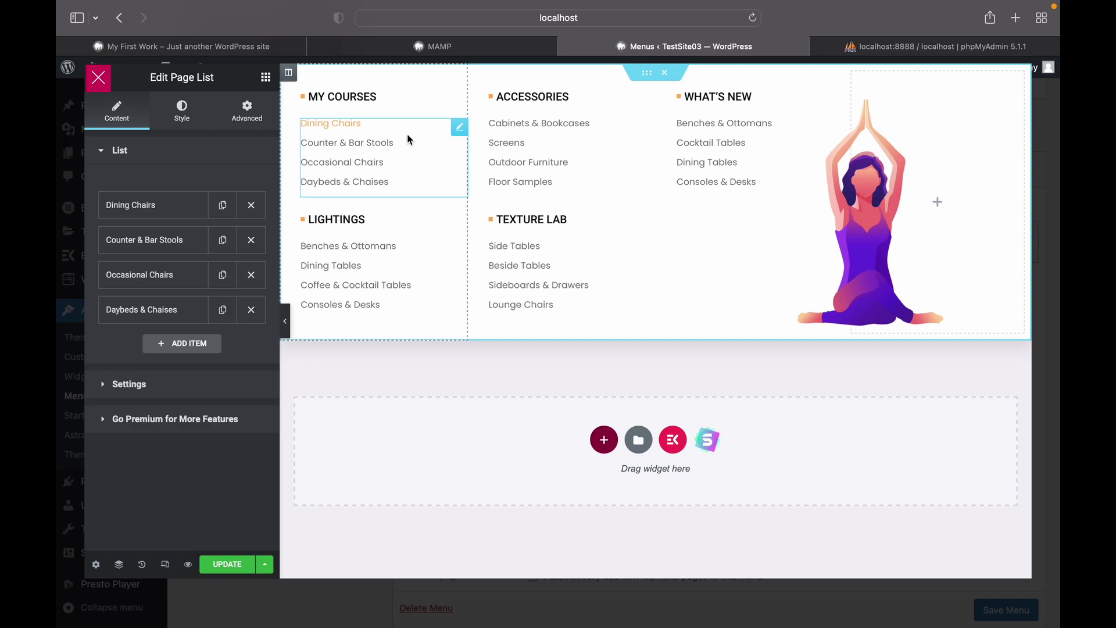
left_click(154, 207)
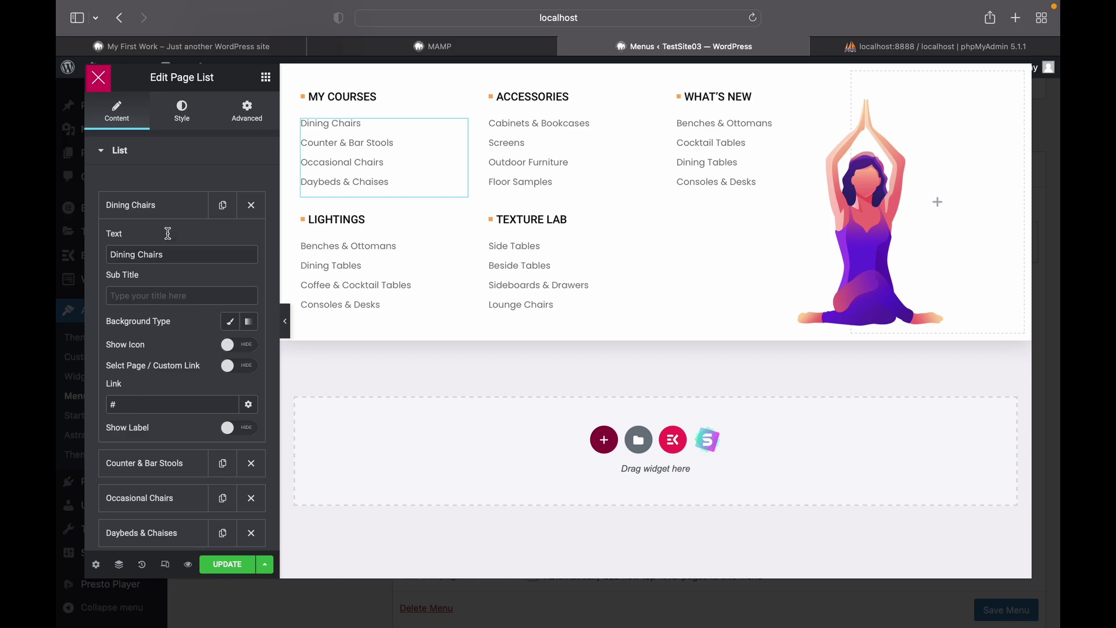
left_click(132, 407)
type("furnidhings.co")
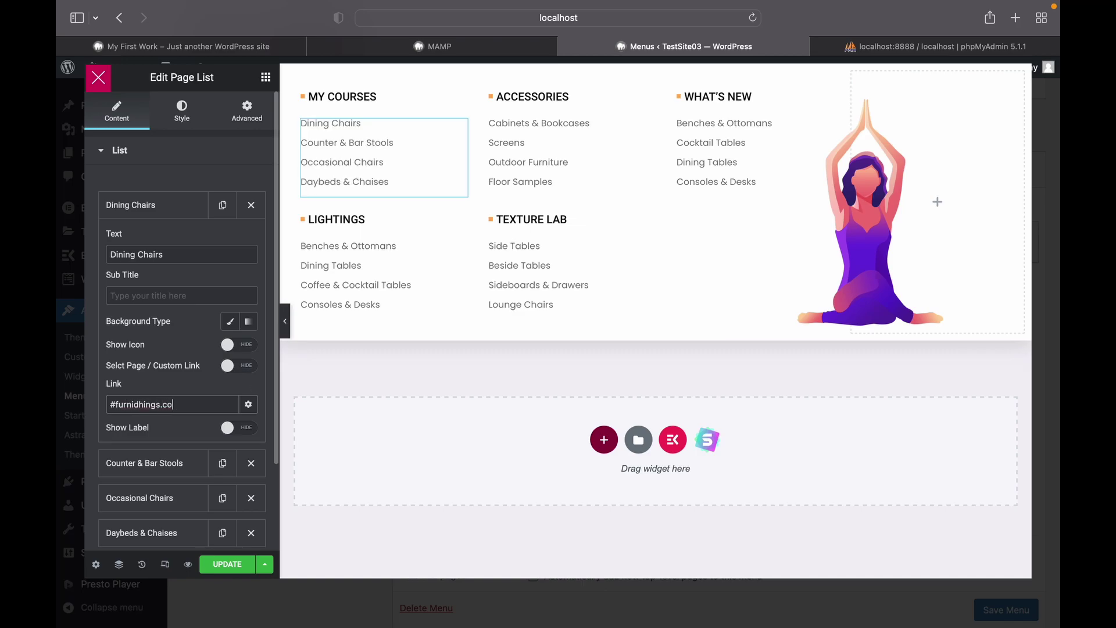
key("BackSpace")
key("BackSpace")
key("BackSpace")
key("BackSpace")
key("BackSpace")
key("BackSpace")
left_click(131, 260)
triple_click(131, 261)
key("BackSpace")
type("Yoga")
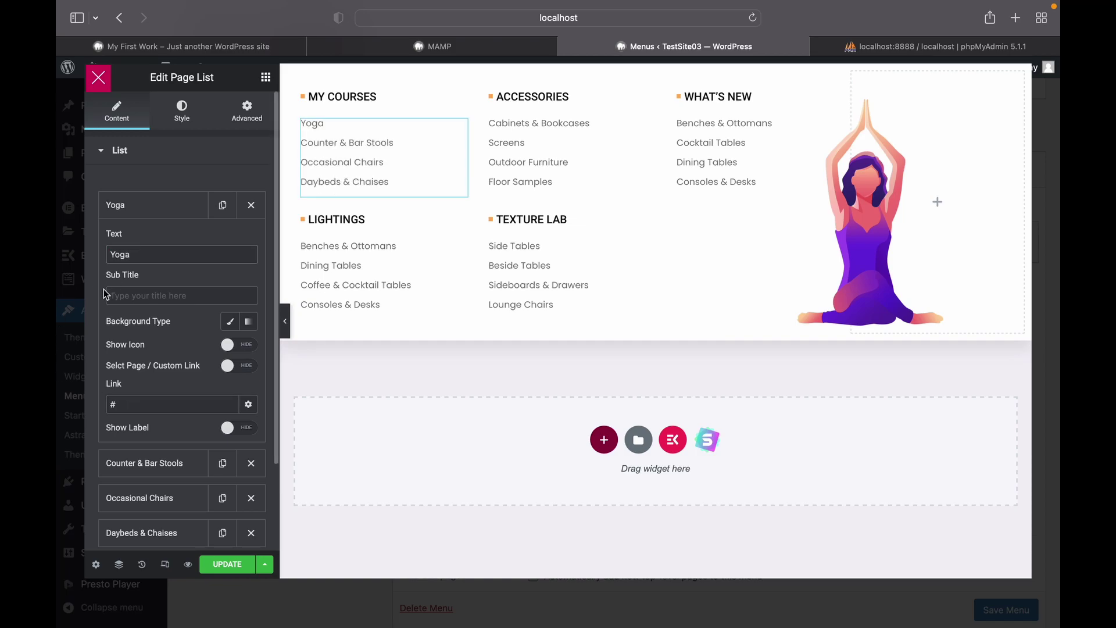
Rename the remaining list items to 'Aerobics', 'Gym' and 'Therapy', then update
scroll(103, 289, "down", 1)
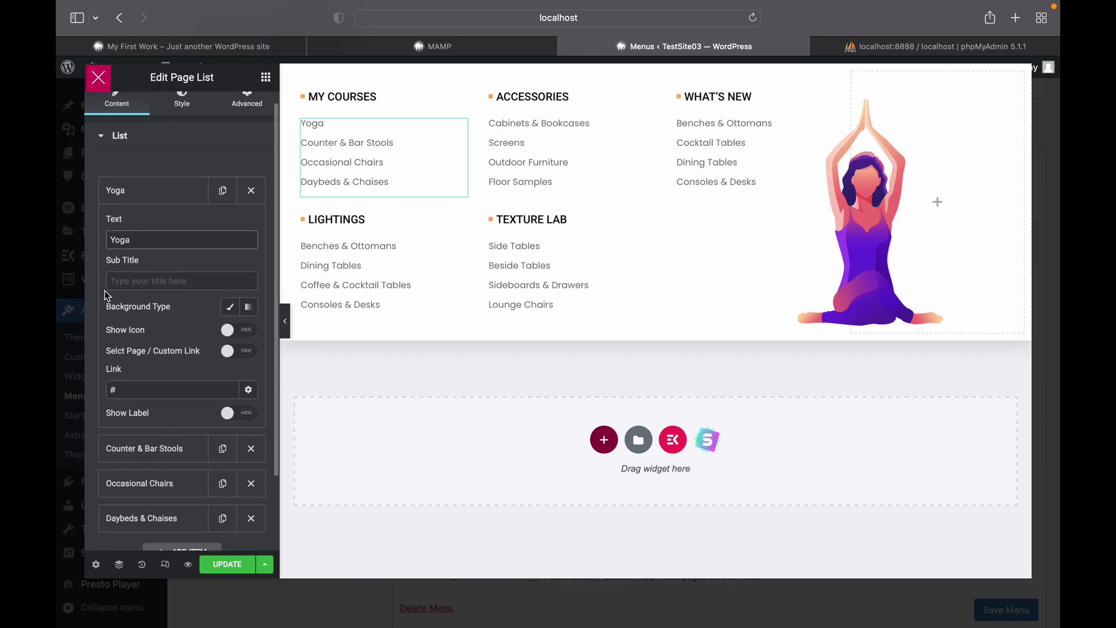
left_click(145, 454)
triple_click(139, 275)
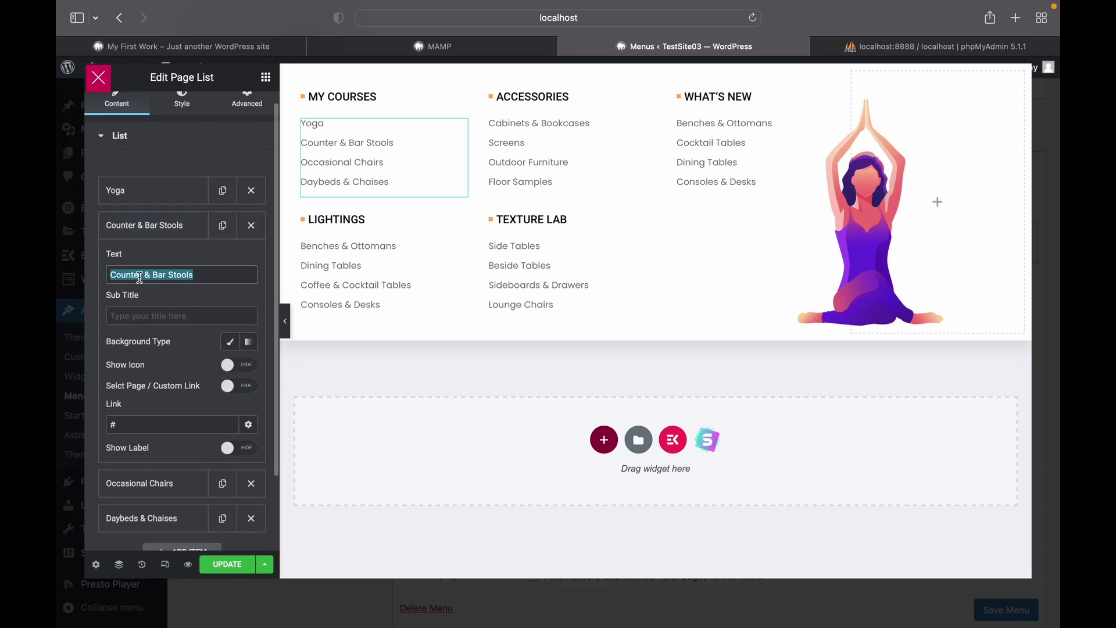
type("A")
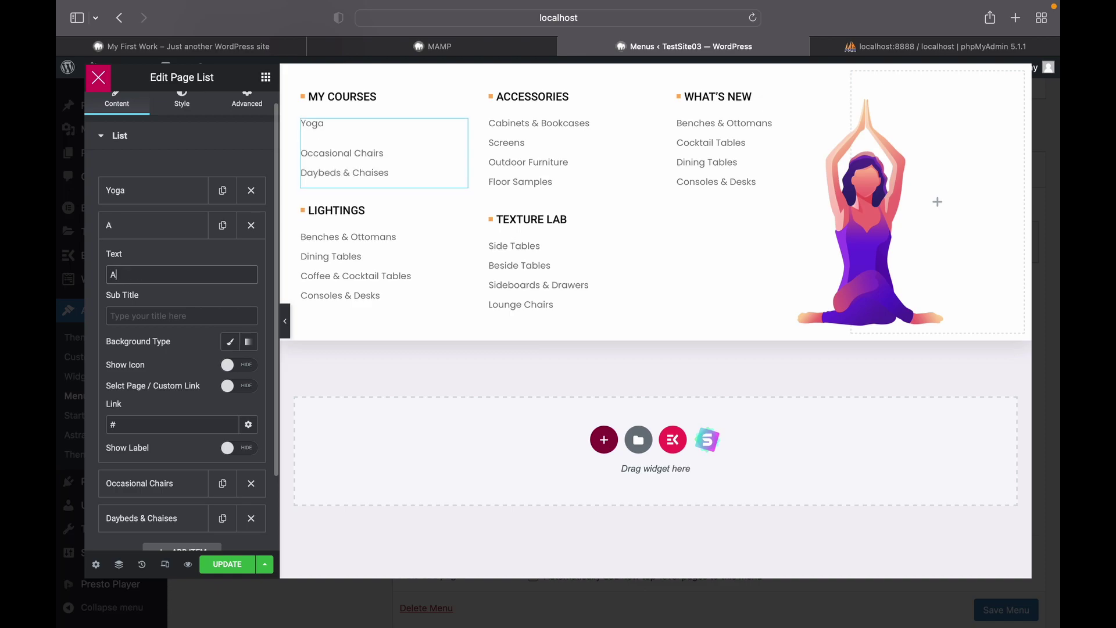
type("erobuc")
key("BackSpace")
type("ics")
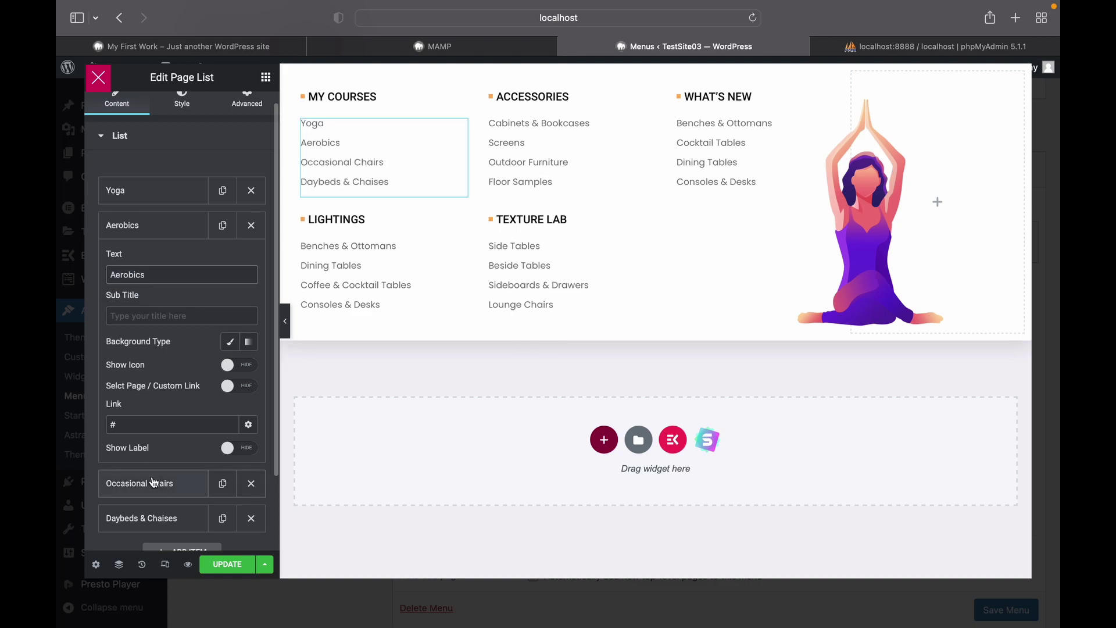
left_click(154, 482)
triple_click(140, 305)
type("Gym")
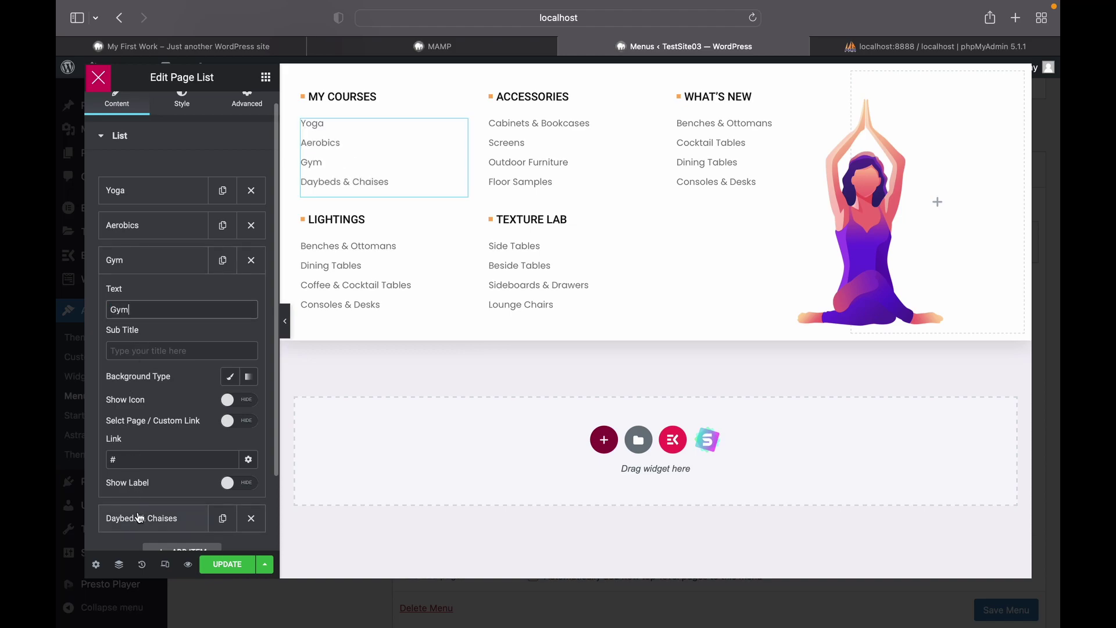
left_click(141, 514)
triple_click(149, 343)
type("Therapy")
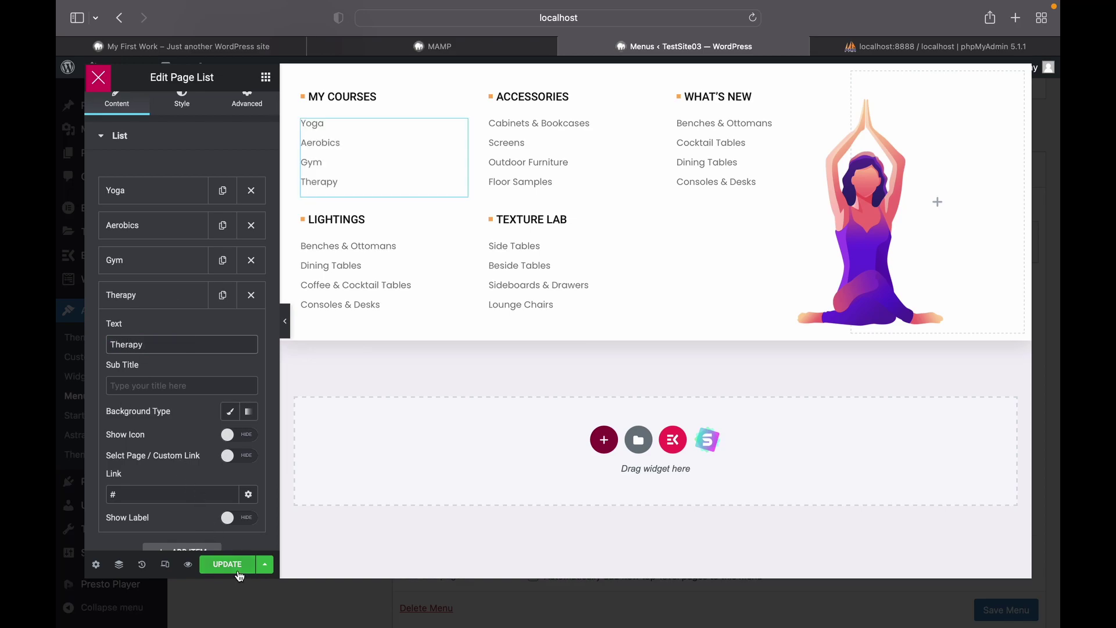
left_click(238, 567)
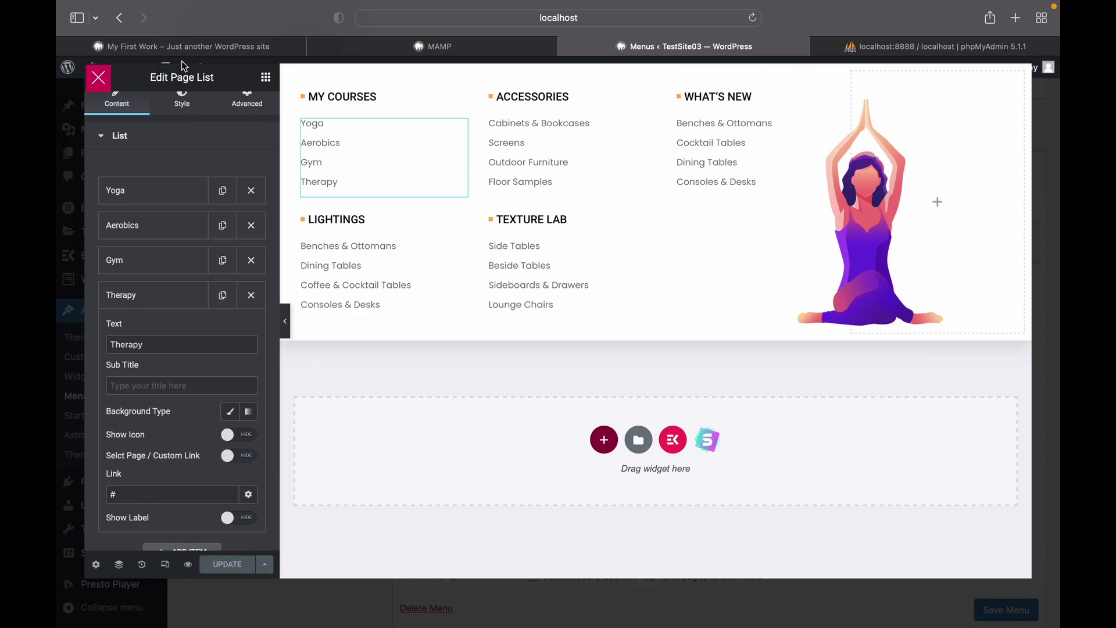
Close the mega menu editor and dialog, save the Main Menu, and visit the live site
left_click(100, 85)
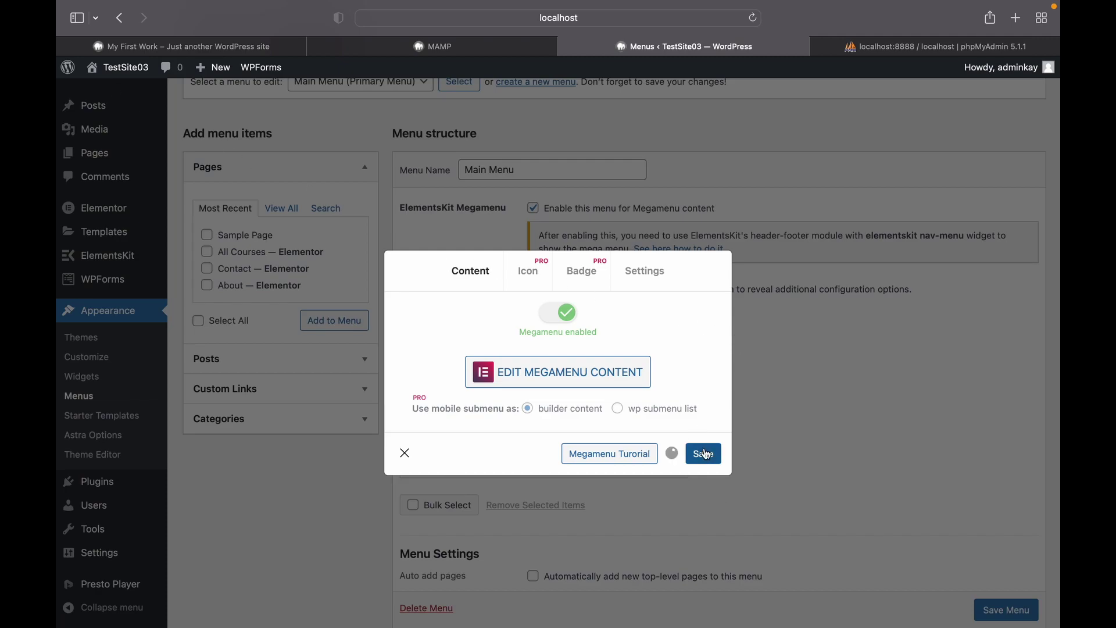
left_click(405, 454)
left_click(1026, 618)
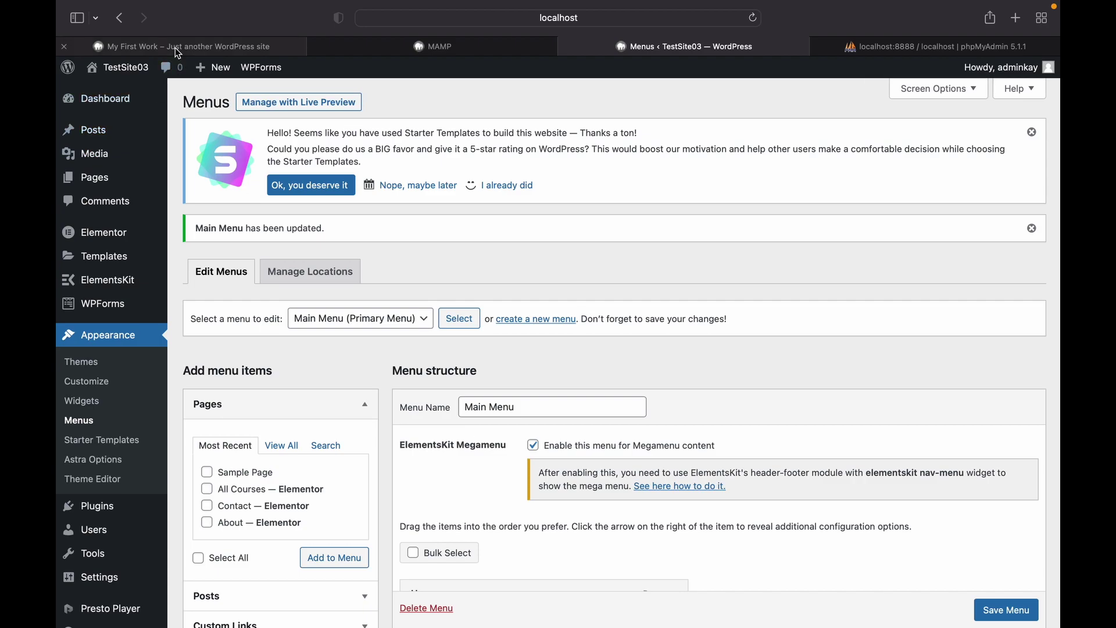
mouse_move(122, 67)
left_click(99, 91)
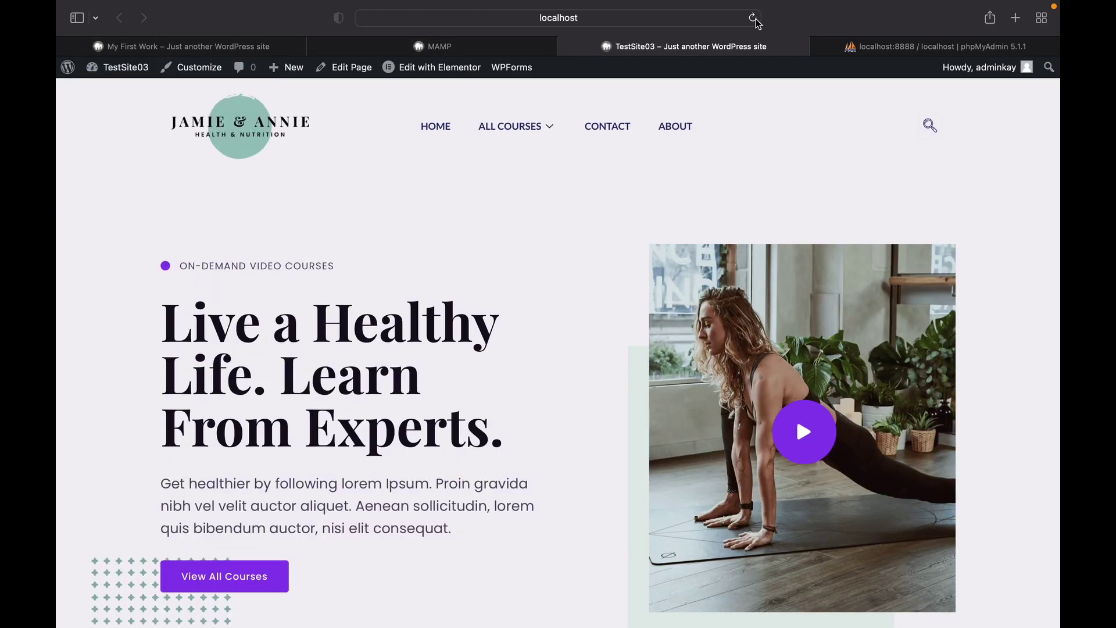
Reload the live homepage to load the updated mega menu
left_click(754, 18)
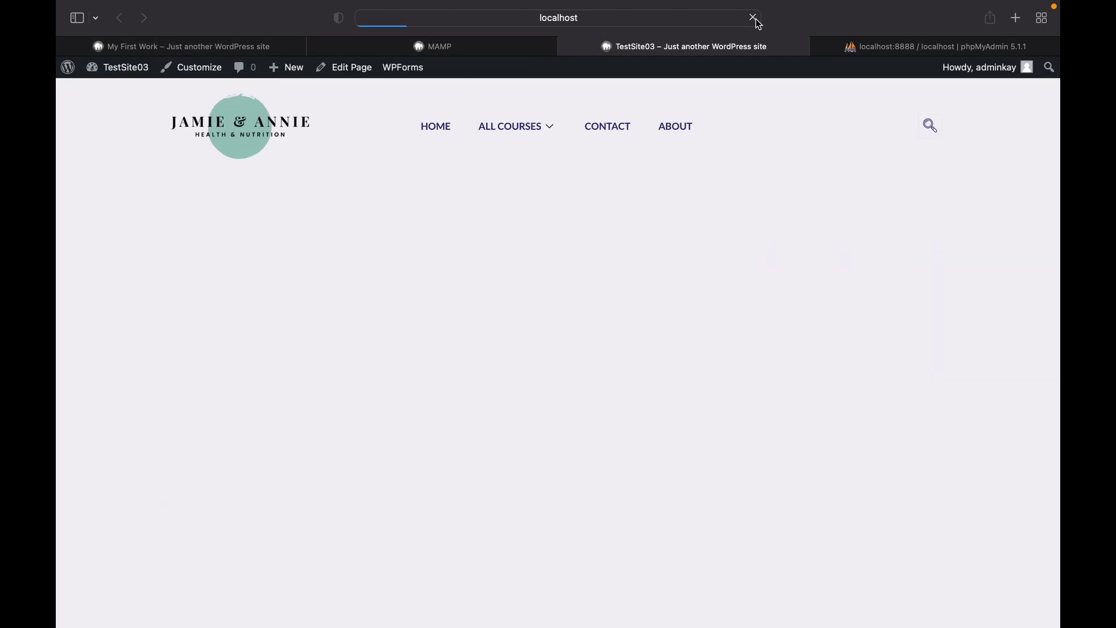